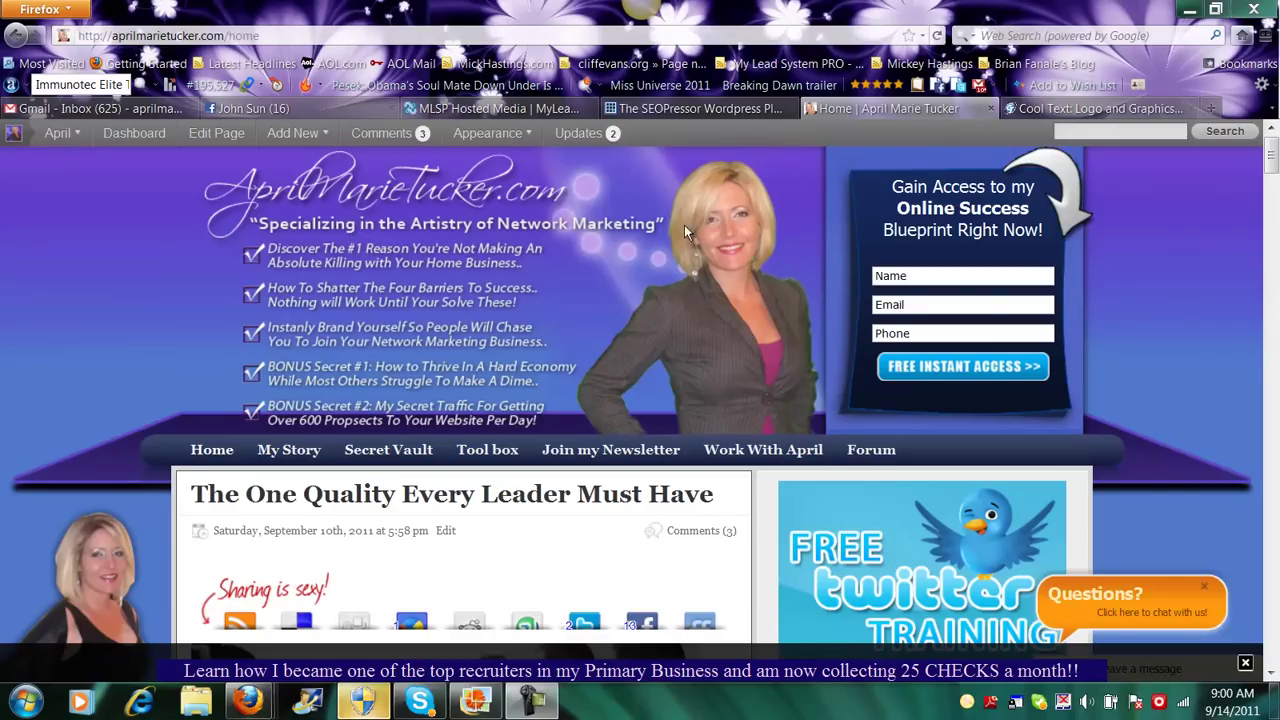
Step: Switch to the Cool Text tab and scroll through the Choose a Logo Style gallery
{"action": "left_click_drag", "start_coordinate": [1273, 156], "coordinate": [1232, 264]}
{"action": "scroll", "coordinate": [755, 437], "scroll_direction": "up", "scroll_amount": 2}
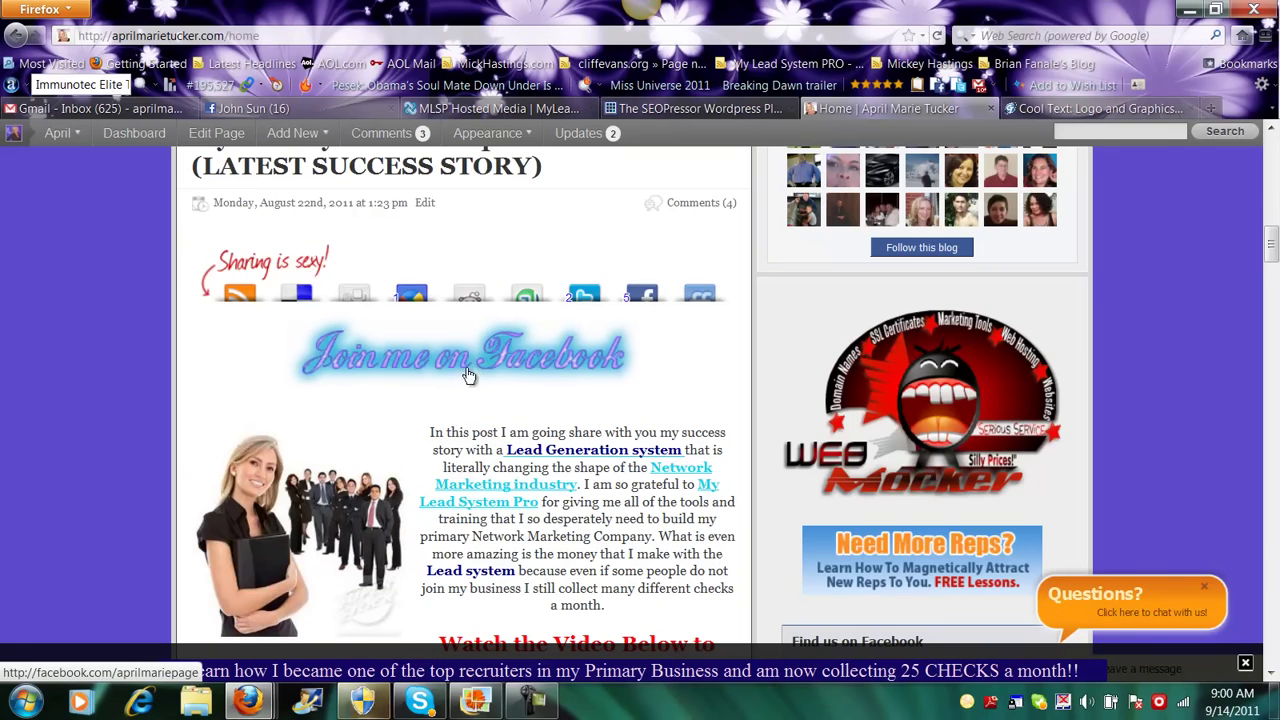
{"action": "left_click_drag", "start_coordinate": [1272, 250], "coordinate": [1256, 498]}
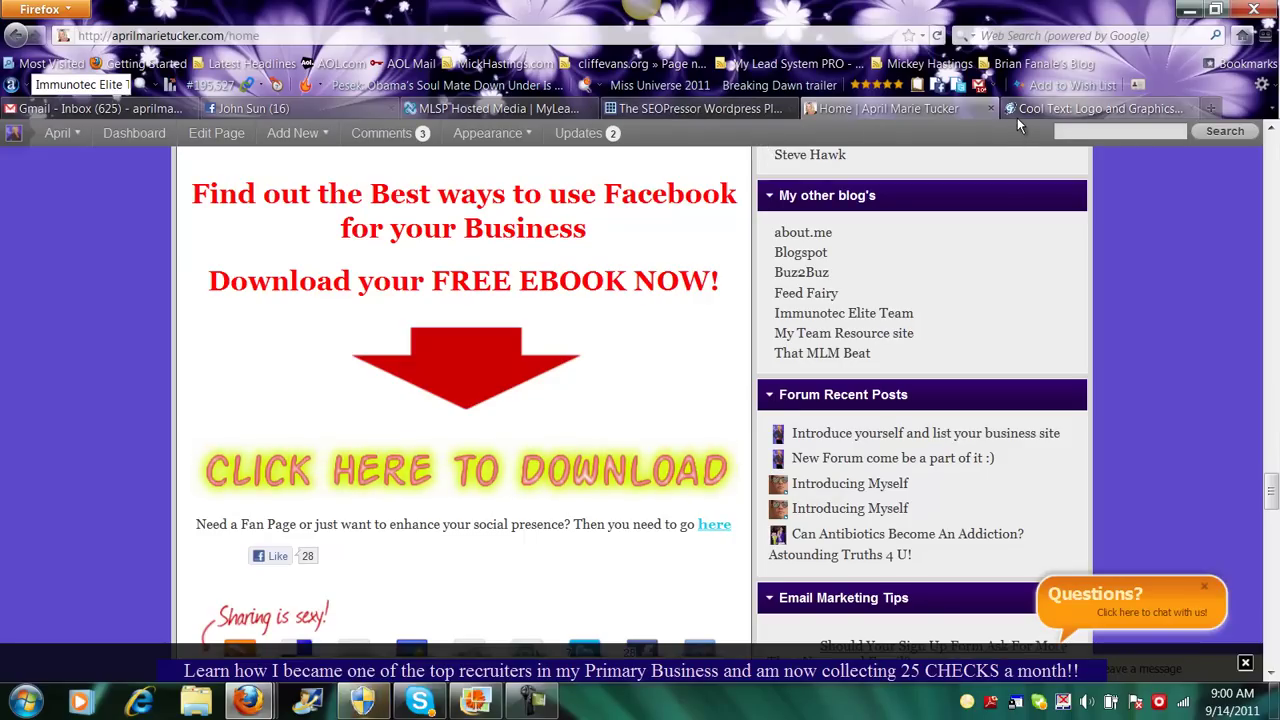
{"action": "left_click", "coordinate": [1073, 107]}
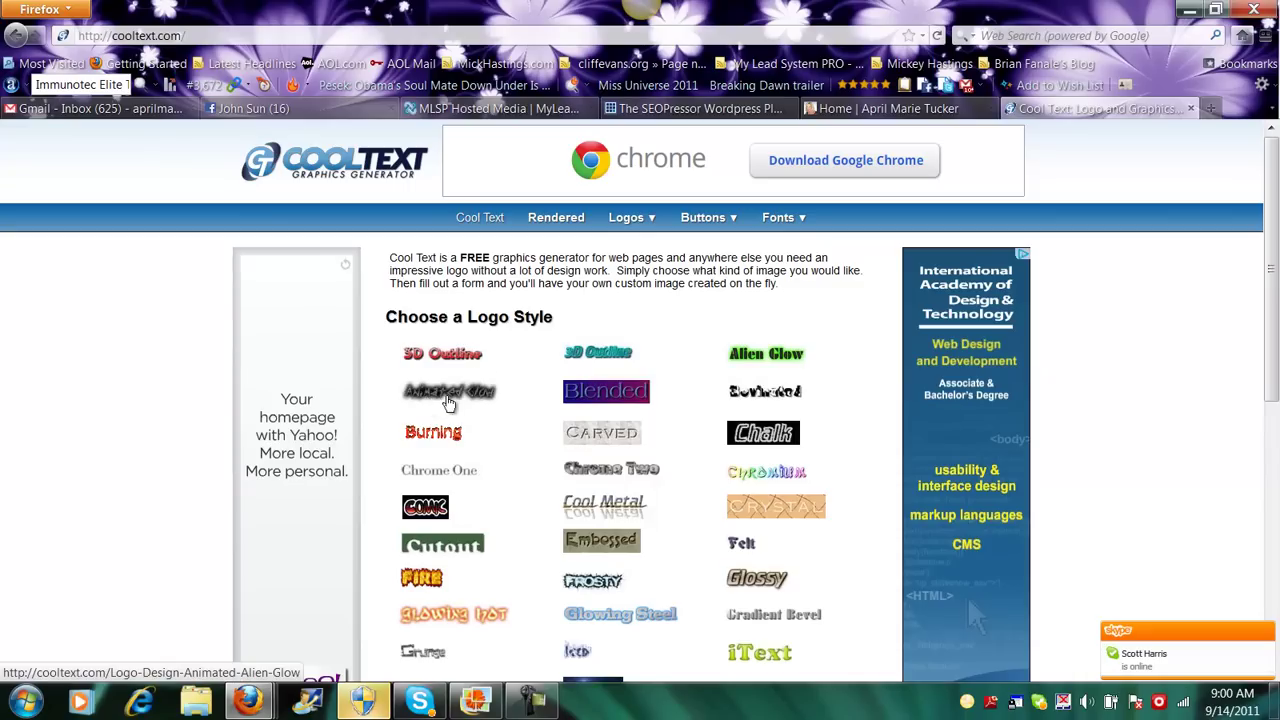
{"action": "left_click_drag", "start_coordinate": [1272, 175], "coordinate": [1273, 275]}
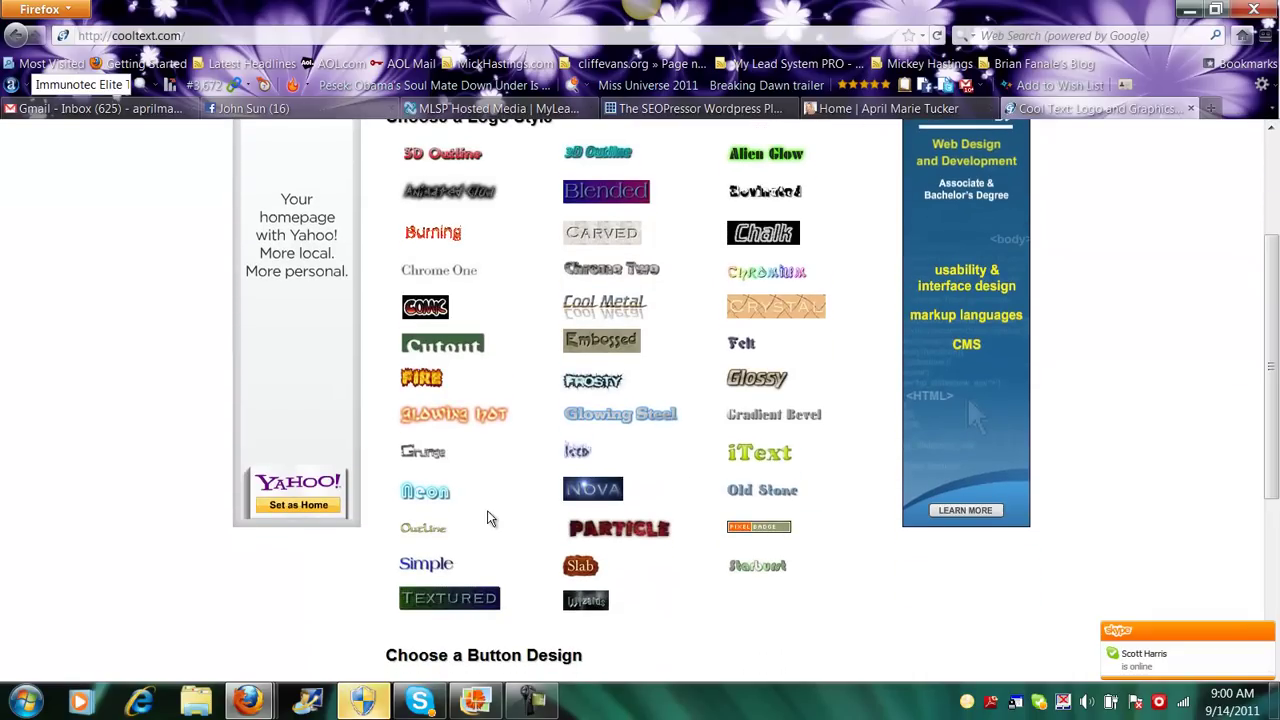
{"action": "left_click_drag", "start_coordinate": [1265, 235], "coordinate": [1262, 421]}
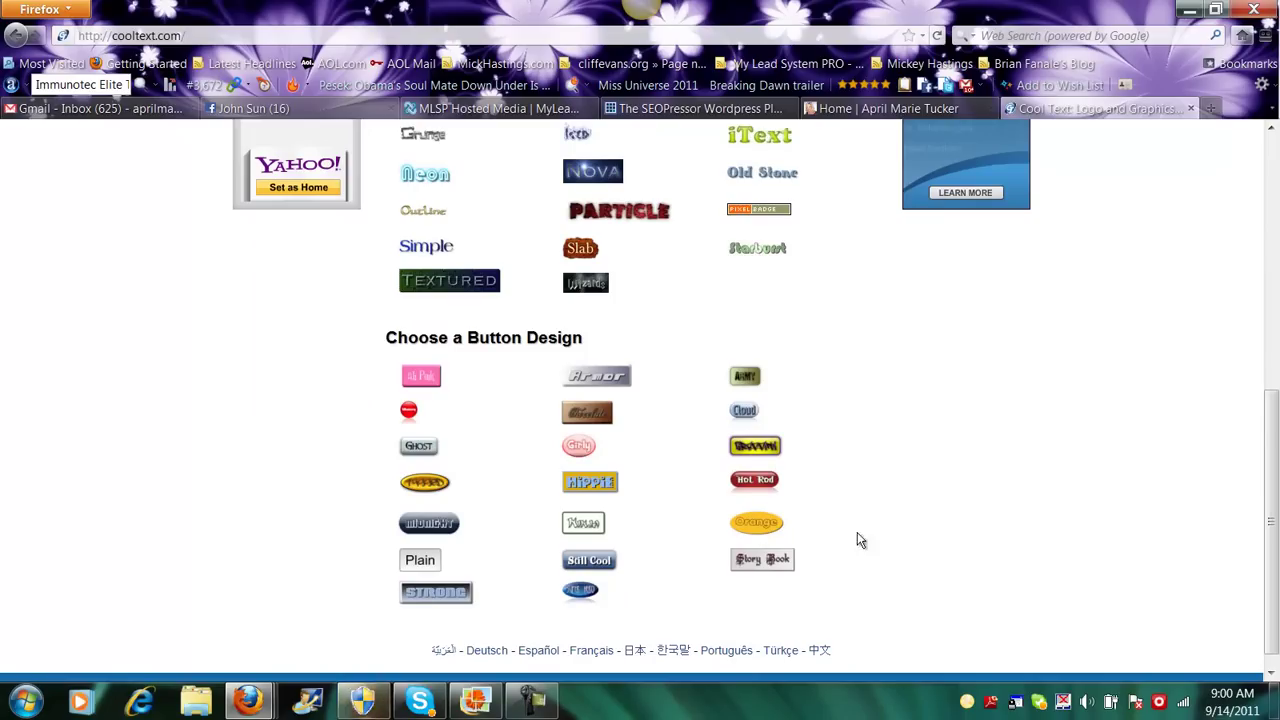
{"action": "left_click_drag", "start_coordinate": [1265, 413], "coordinate": [1266, 205]}
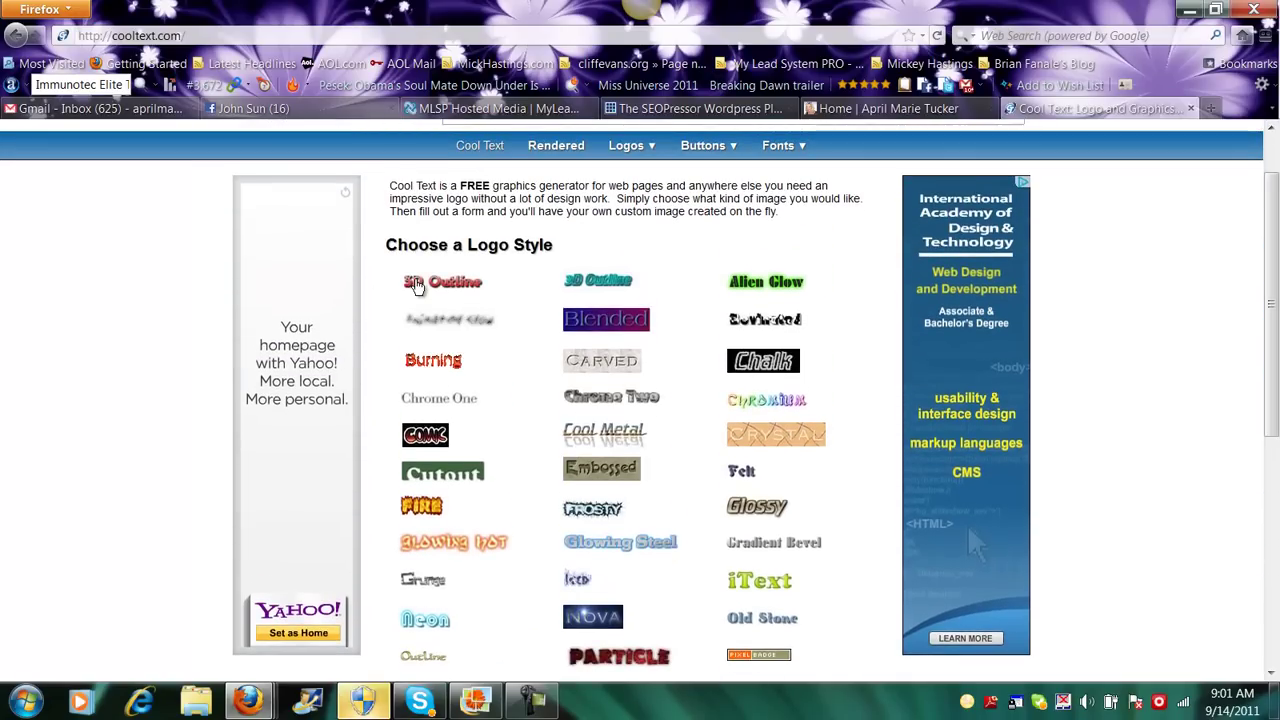
Step: Pick the Animated Glow style and enter 'Join me on Facebook' as the logo text
{"action": "left_click", "coordinate": [449, 322]}
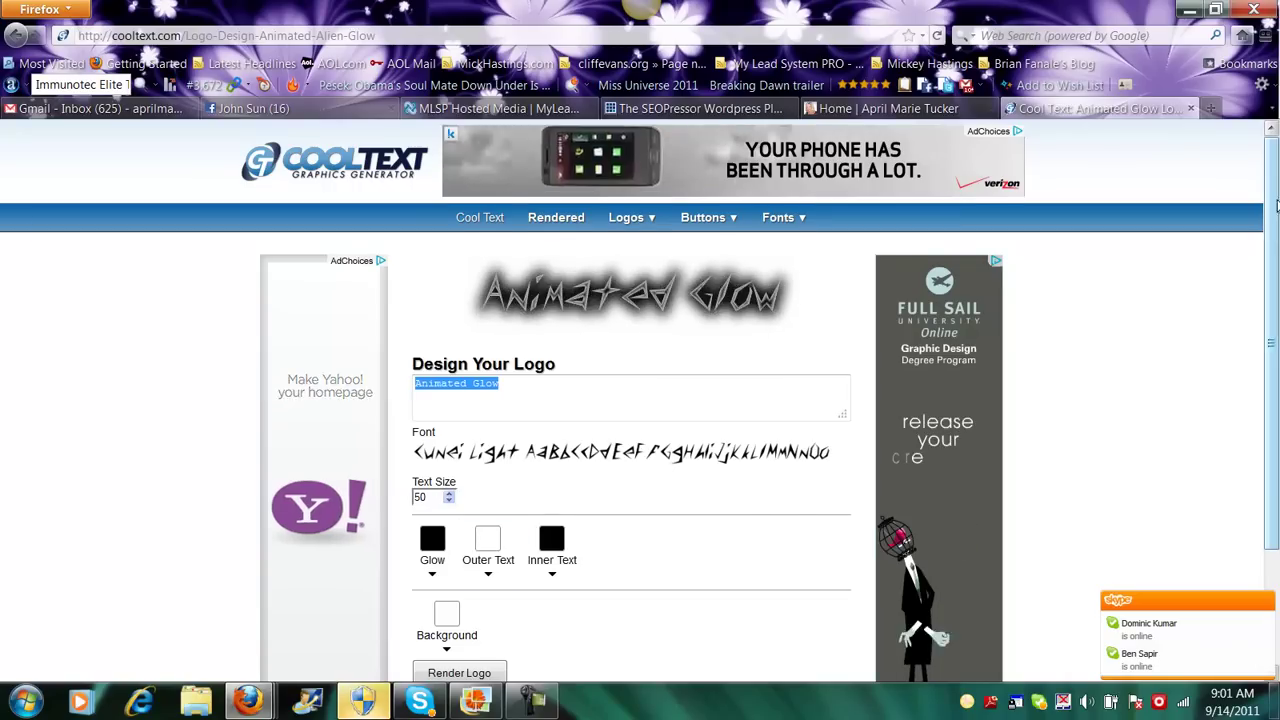
{"action": "scroll", "coordinate": [440, 470], "scroll_direction": "down", "scroll_amount": 1}
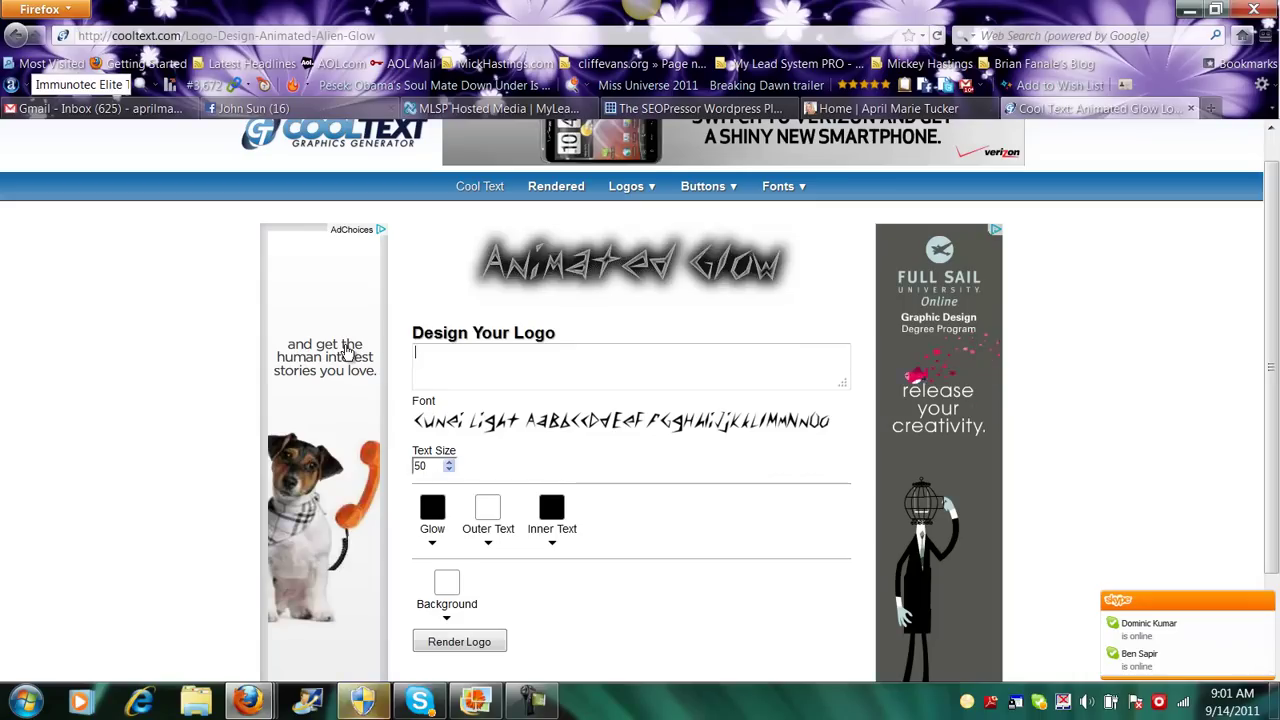
{"action": "type", "text": "Joi"}
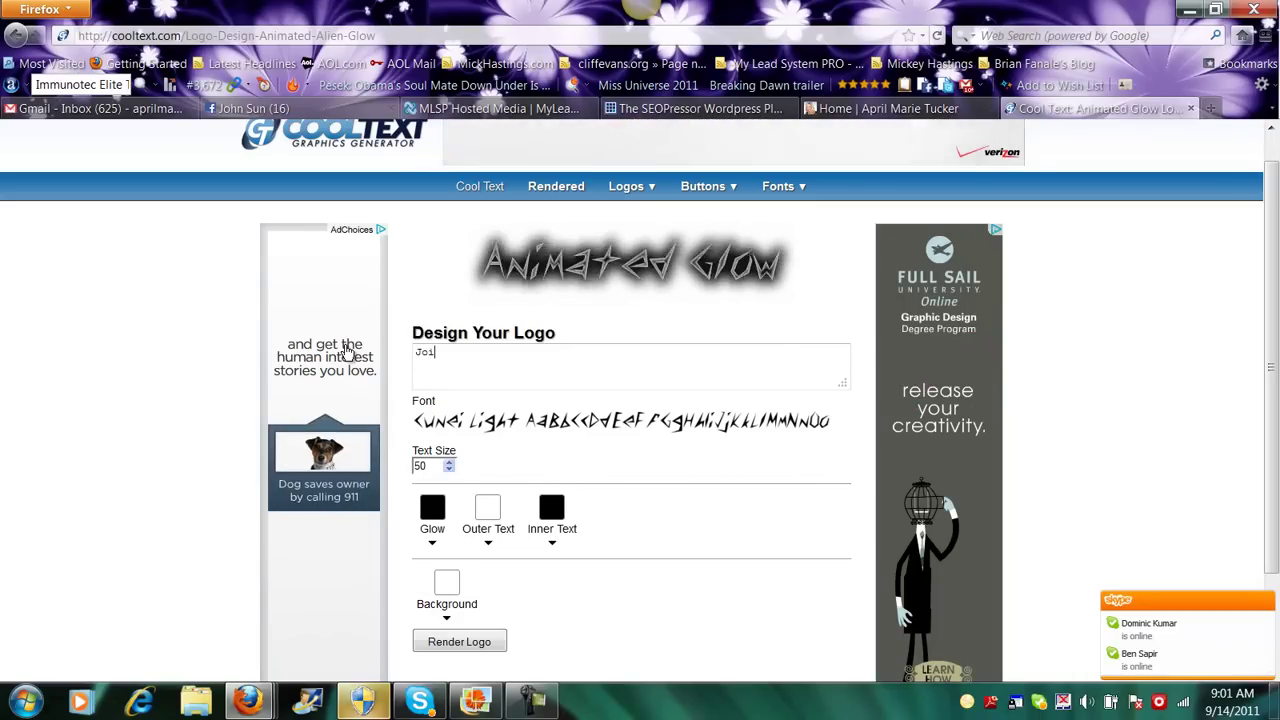
{"action": "type", "text": "n e "}
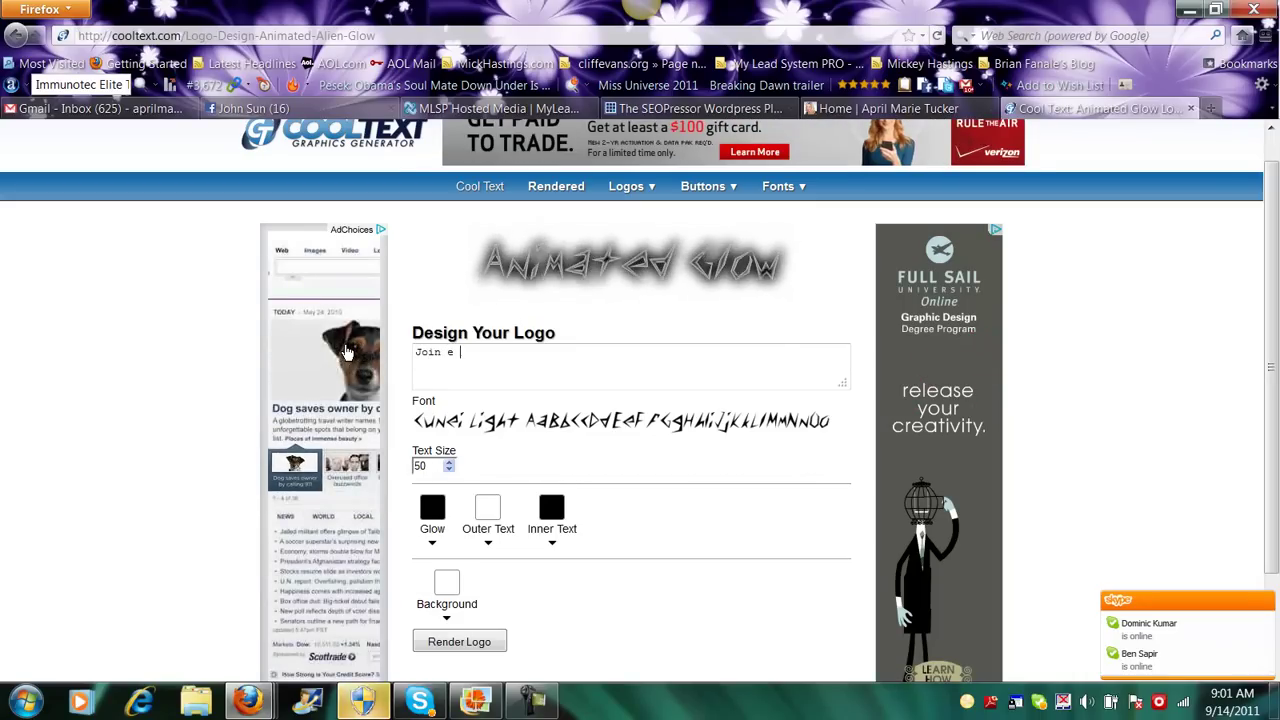
{"action": "type", "text": "on Faceb"}
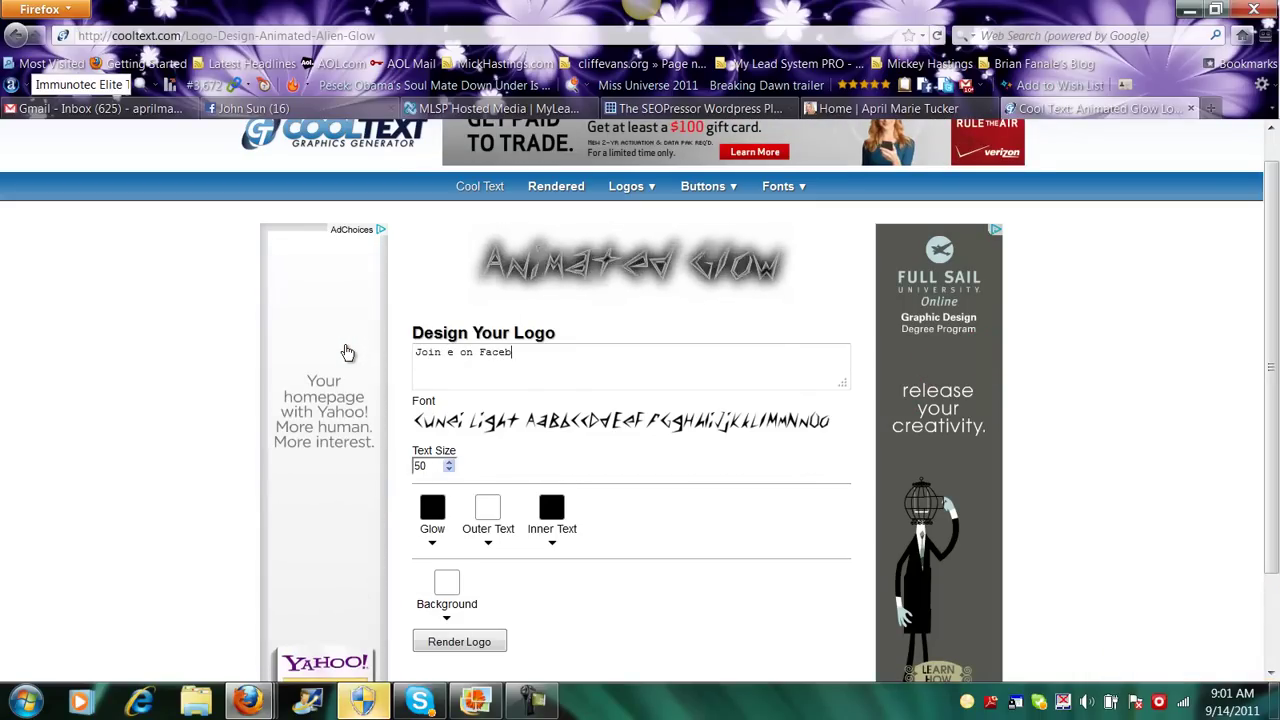
{"action": "type", "text": "ook"}
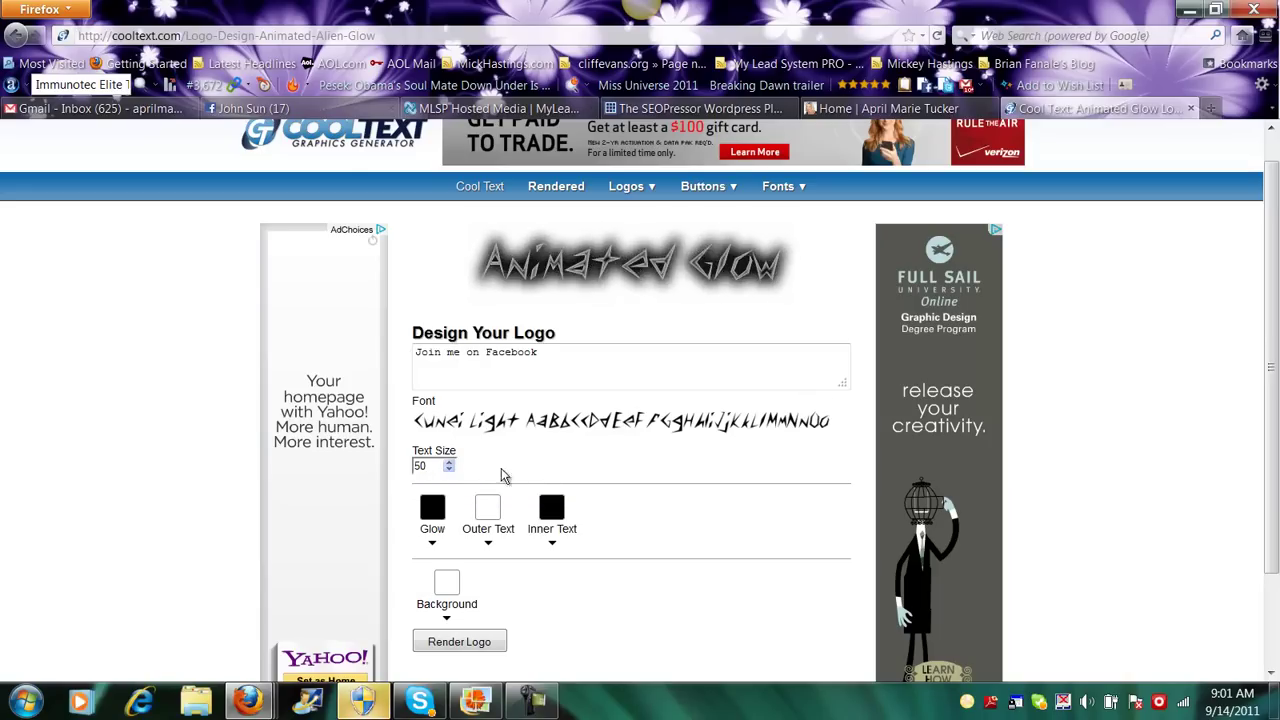
Step: Set the logo font to Calligraffiti from the Handwriting (69) category
{"action": "left_click", "coordinate": [493, 428]}
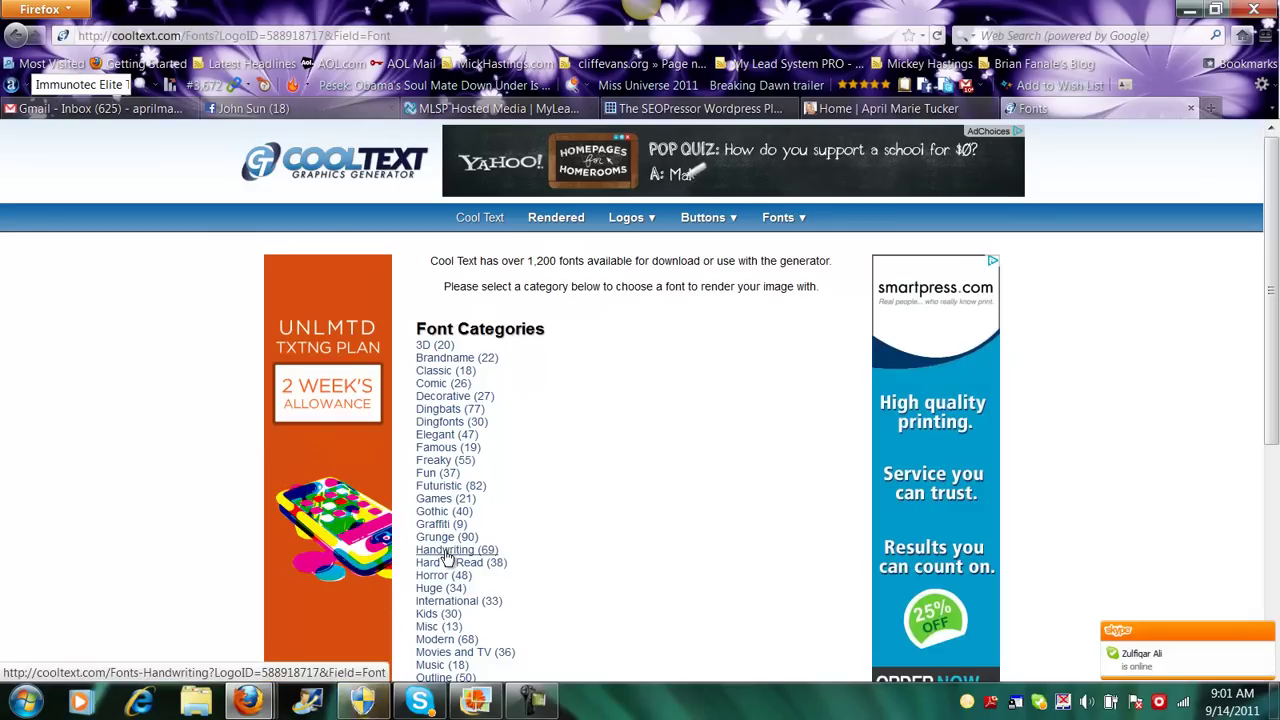
{"action": "left_click", "coordinate": [443, 551]}
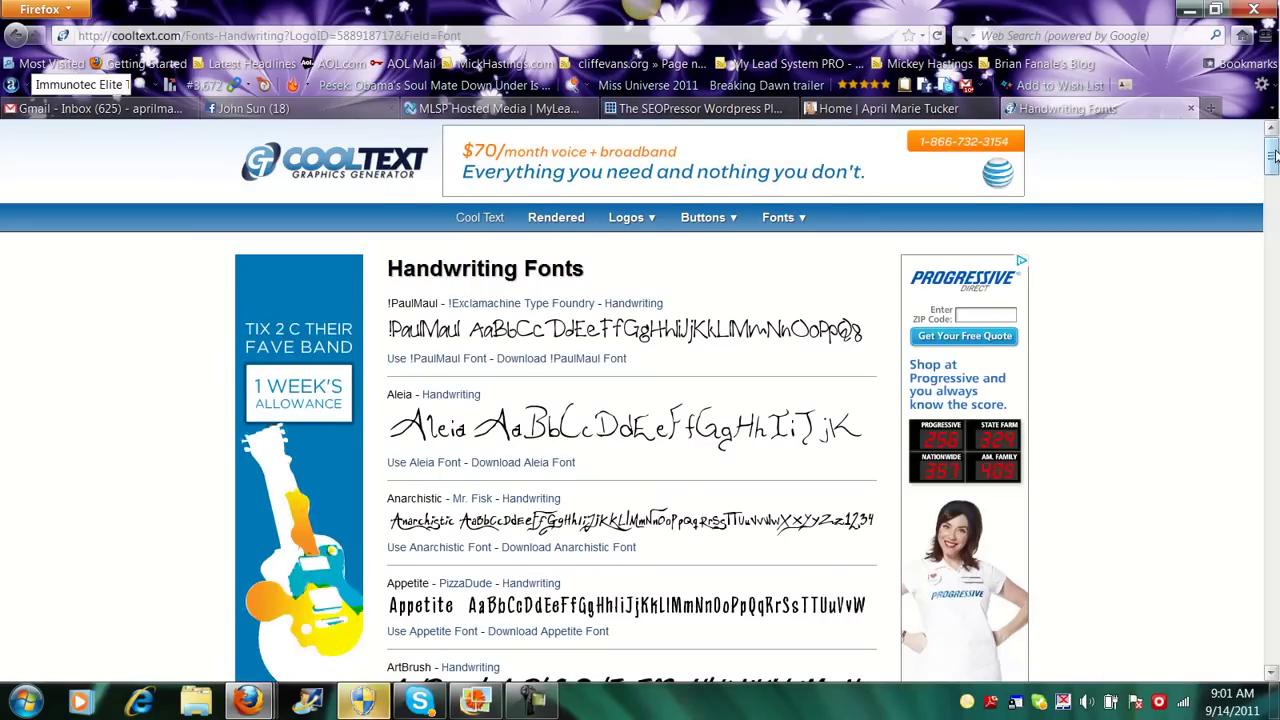
{"action": "left_click_drag", "start_coordinate": [1268, 150], "coordinate": [1263, 200]}
{"action": "left_click", "coordinate": [620, 488]}
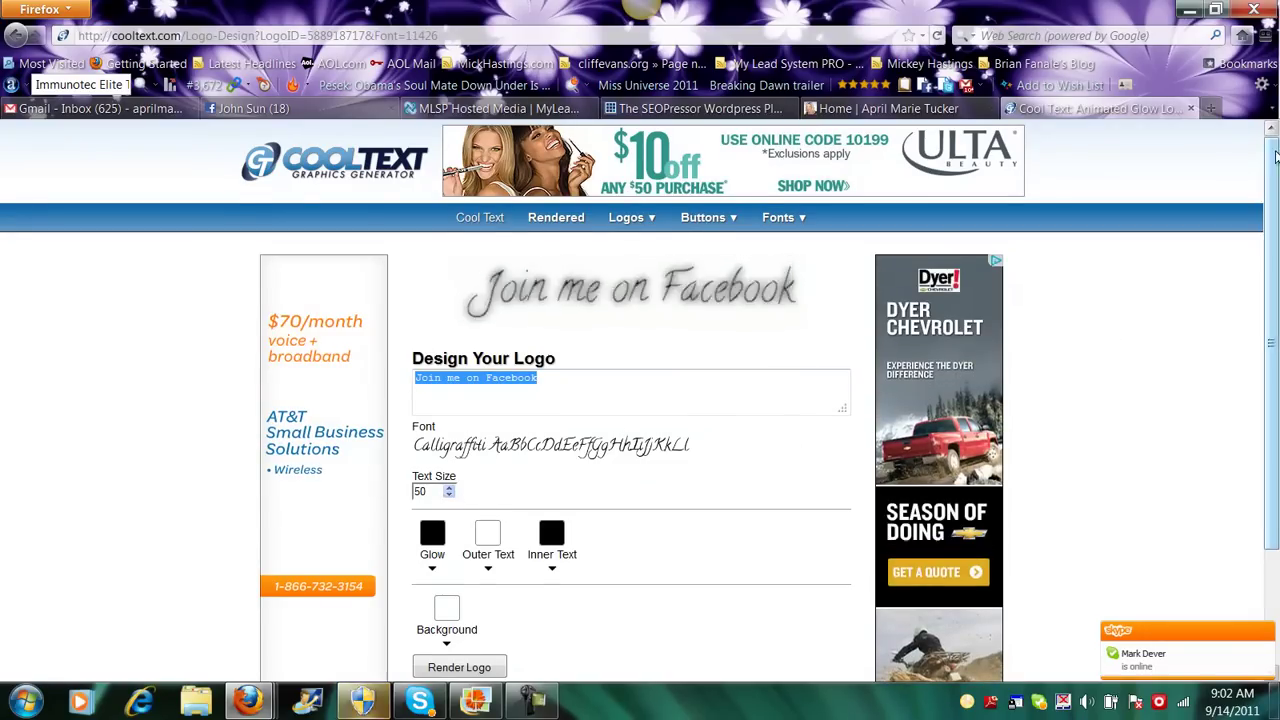
Step: Try a purple glow and set the outer text colour to purple 4B01BA
{"action": "scroll", "coordinate": [1268, 225], "scroll_direction": "down", "scroll_amount": 2}
{"action": "scroll", "coordinate": [1268, 225], "scroll_direction": "down", "scroll_amount": 1}
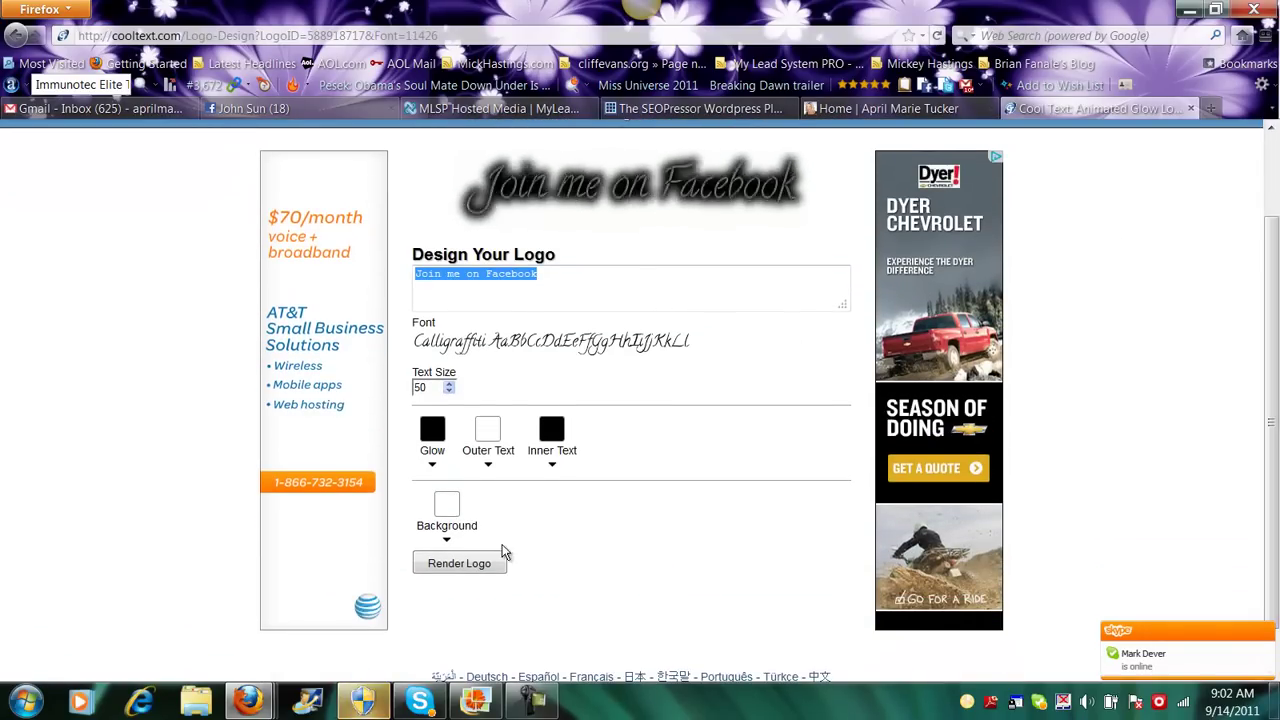
{"action": "left_click", "coordinate": [437, 470]}
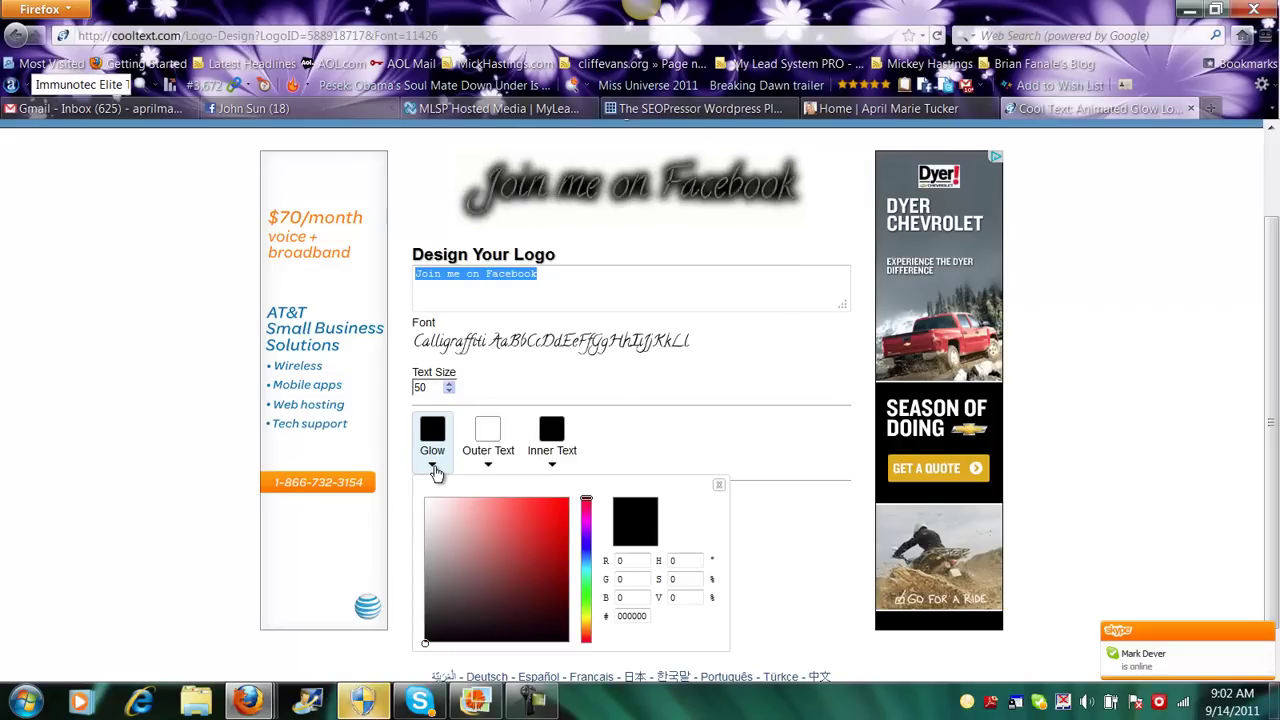
{"action": "left_click", "coordinate": [586, 537]}
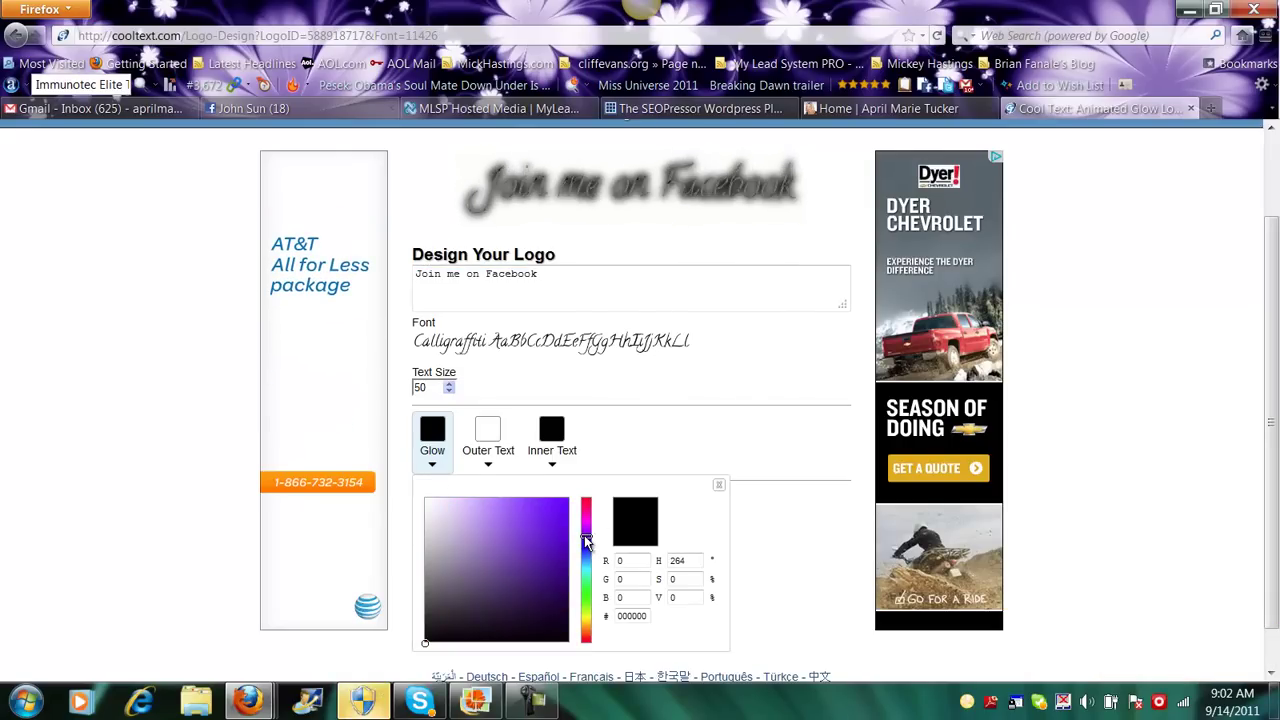
{"action": "left_click", "coordinate": [695, 456]}
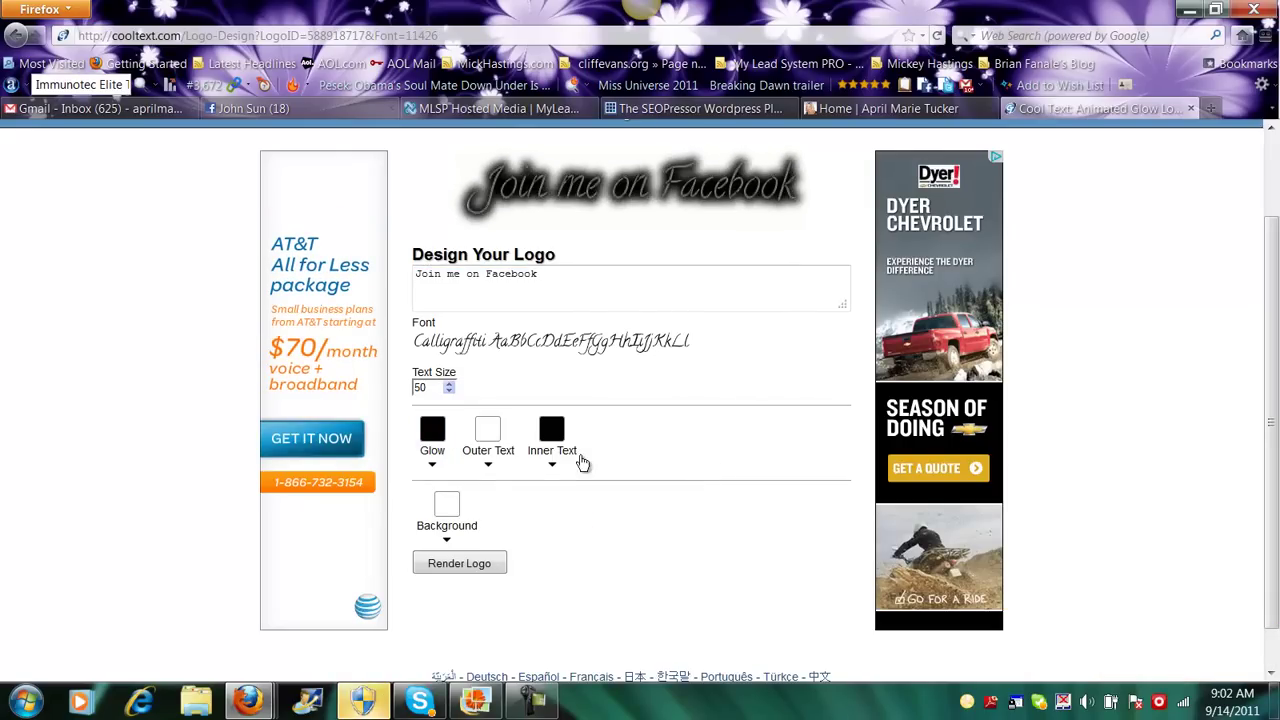
{"action": "left_click", "coordinate": [500, 450]}
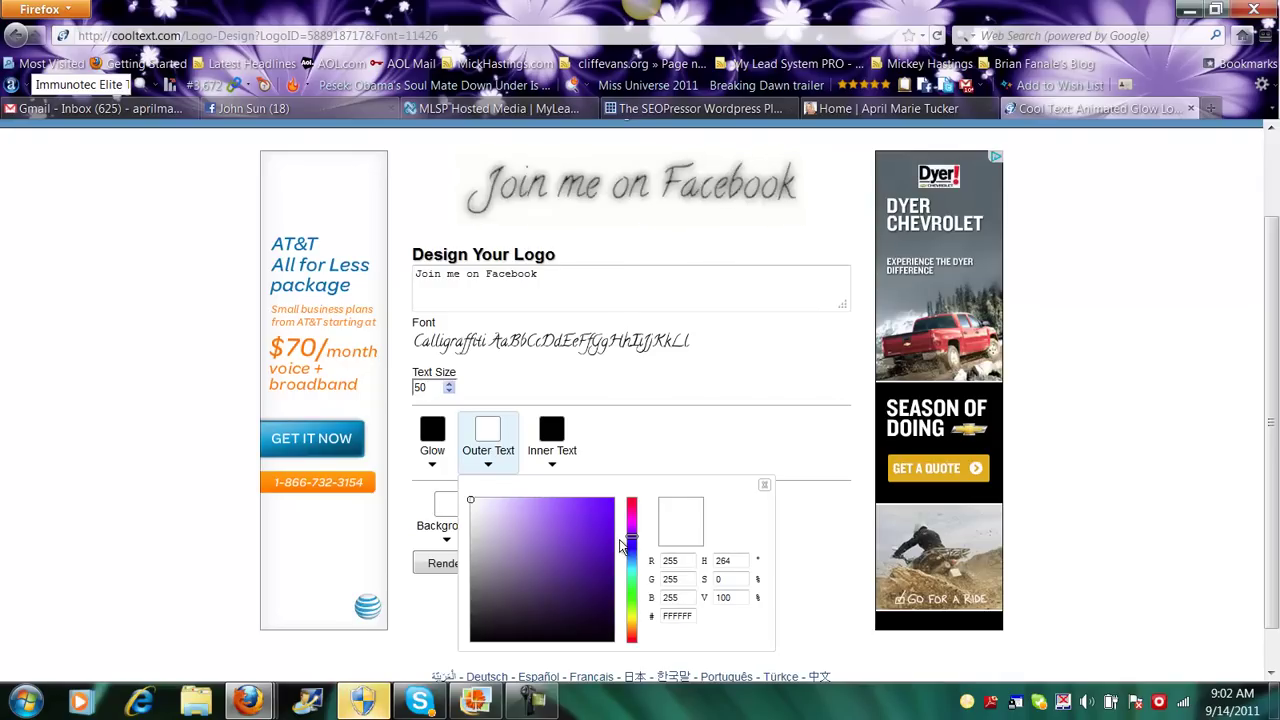
{"action": "left_click", "coordinate": [625, 446]}
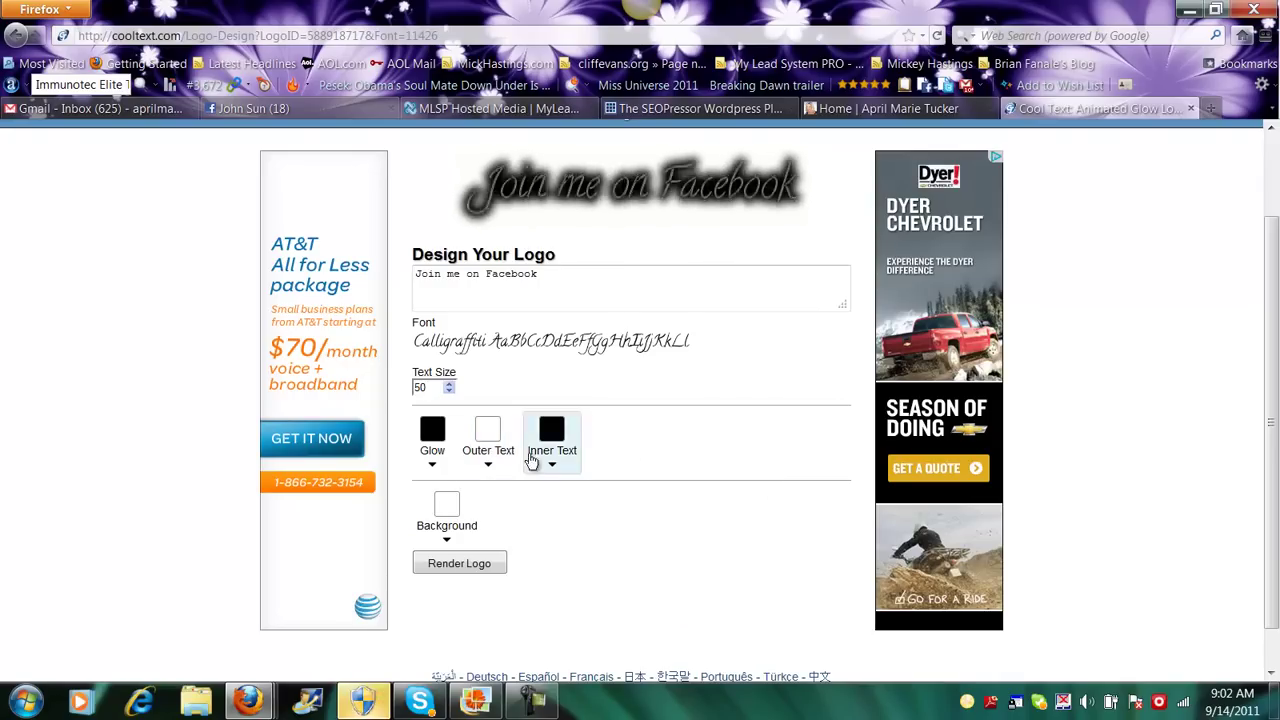
{"action": "left_click", "coordinate": [488, 436]}
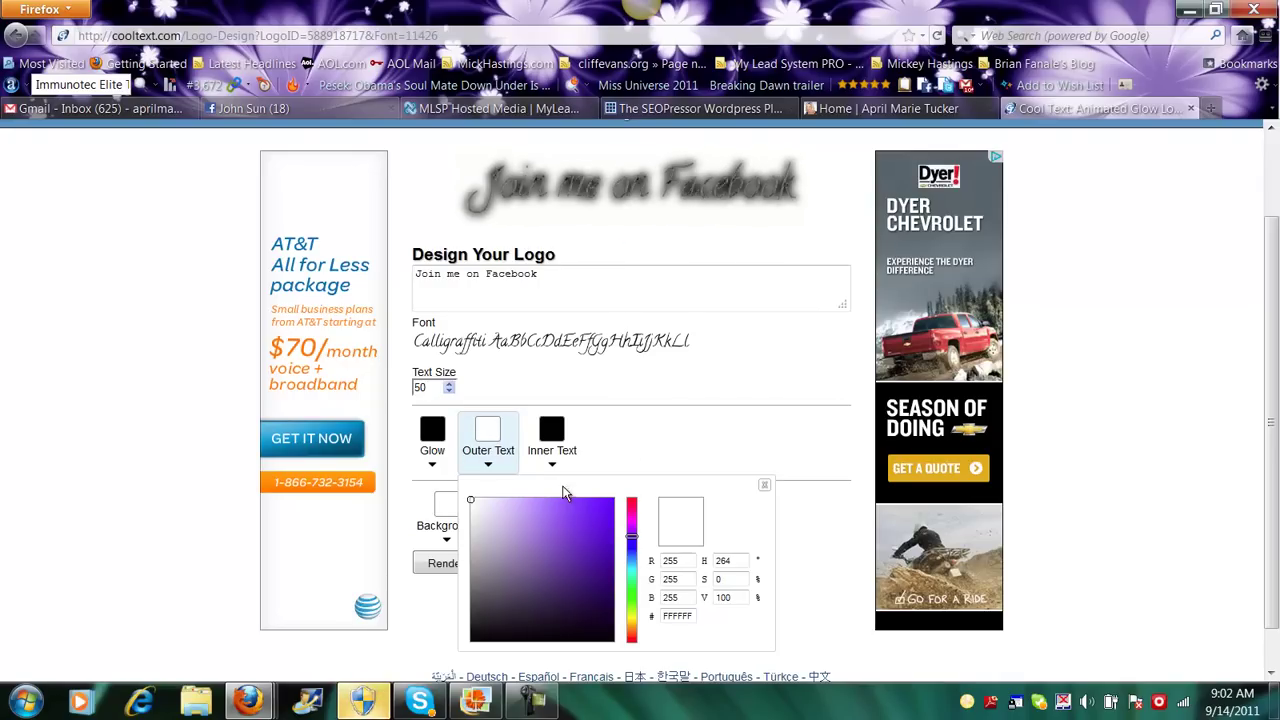
{"action": "left_click", "coordinate": [614, 540]}
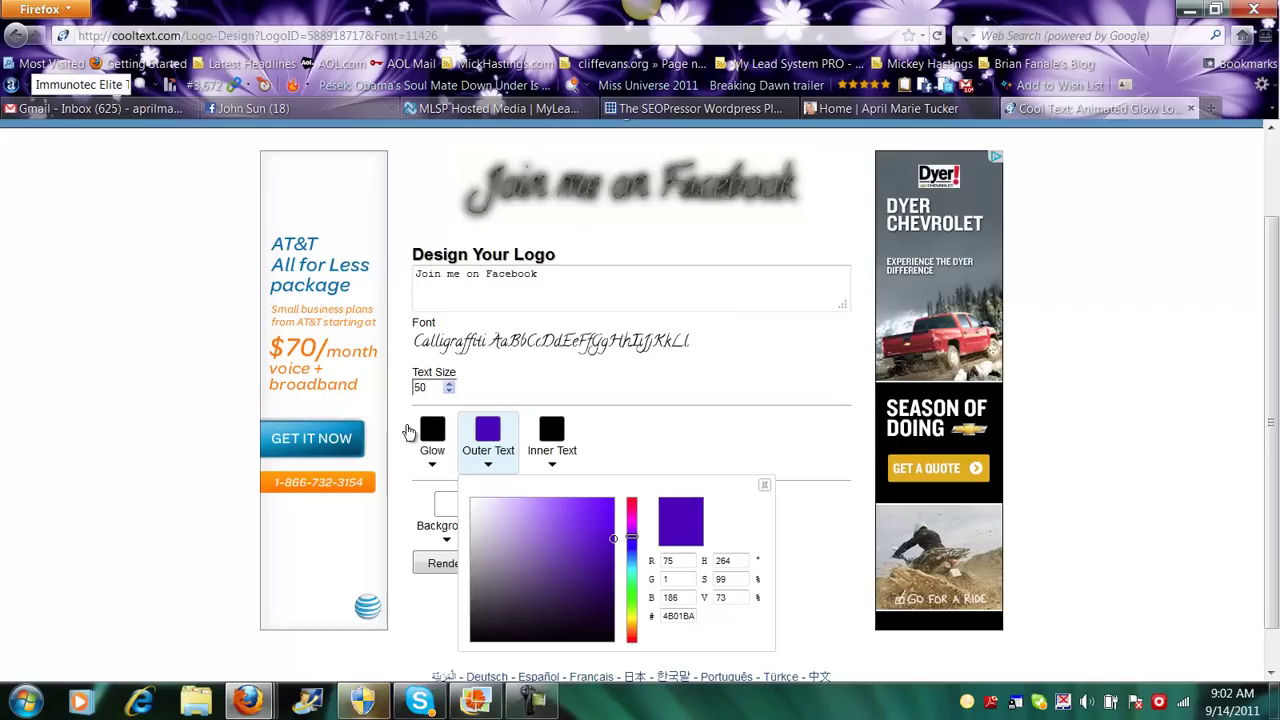
Step: Change the glow colour to bright blue #0487B6
{"action": "left_click", "coordinate": [431, 430]}
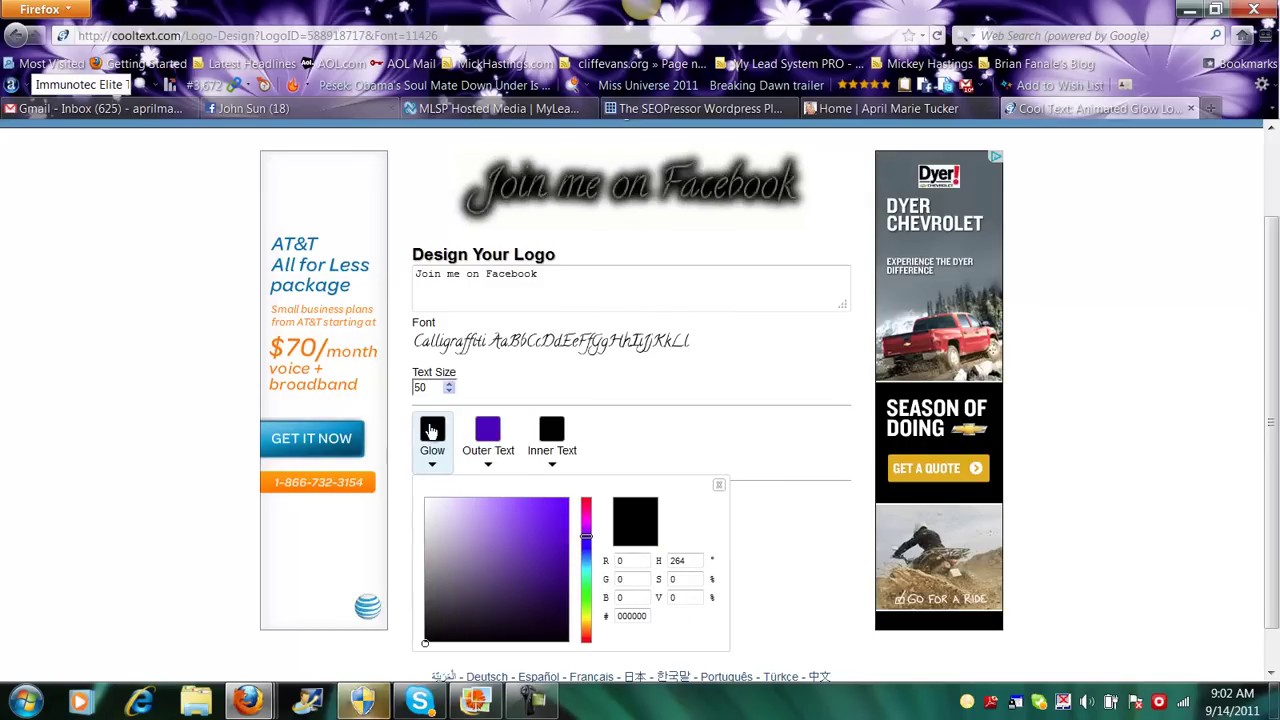
{"action": "left_click", "coordinate": [433, 465]}
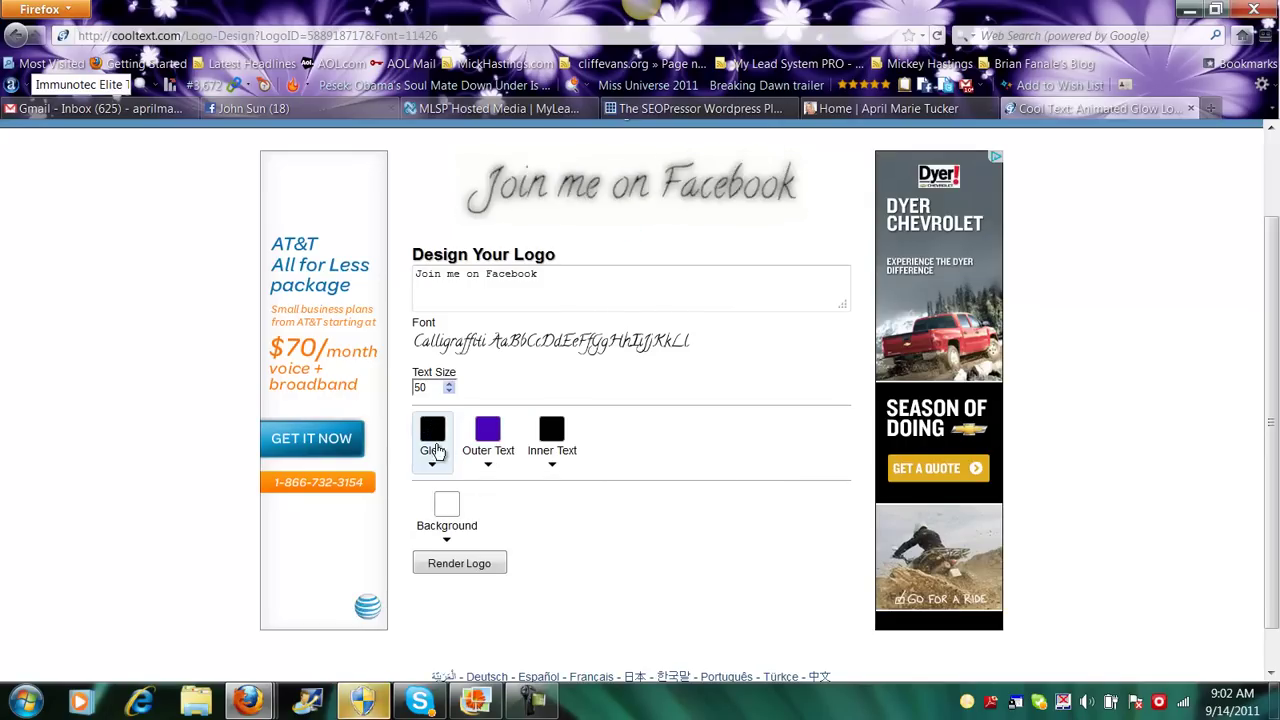
{"action": "left_click", "coordinate": [436, 462]}
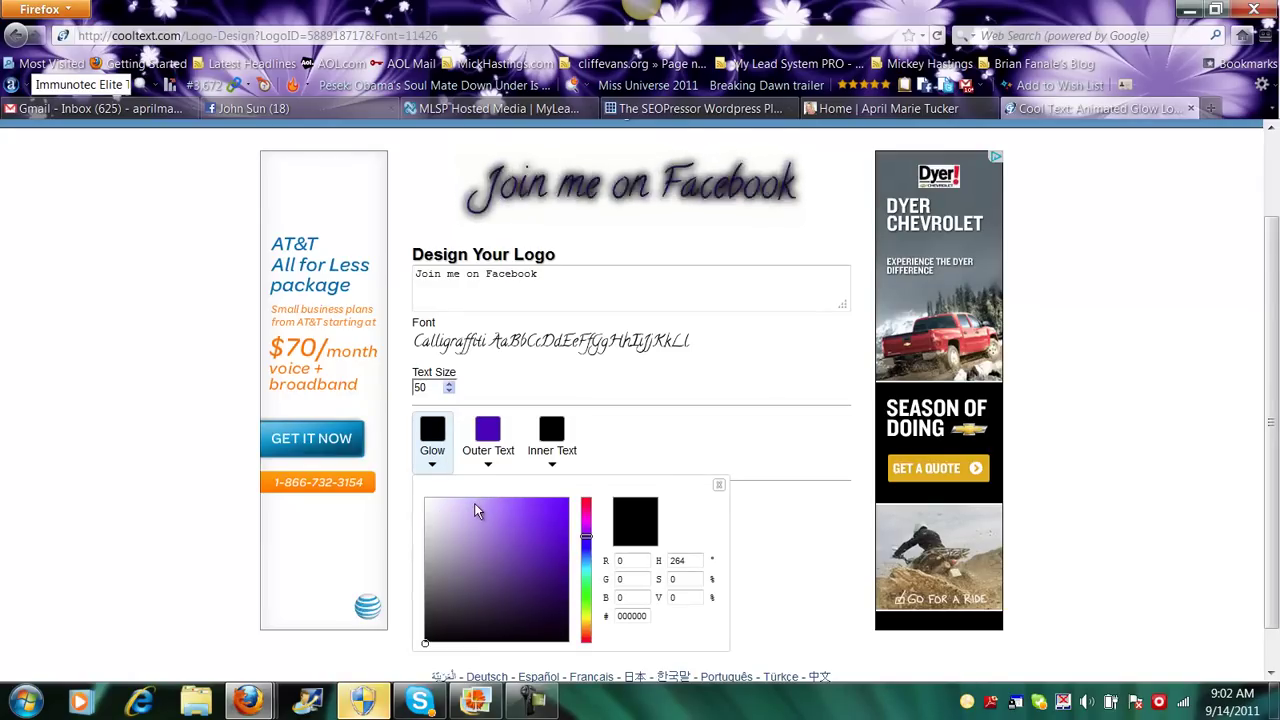
{"action": "left_click", "coordinate": [584, 564]}
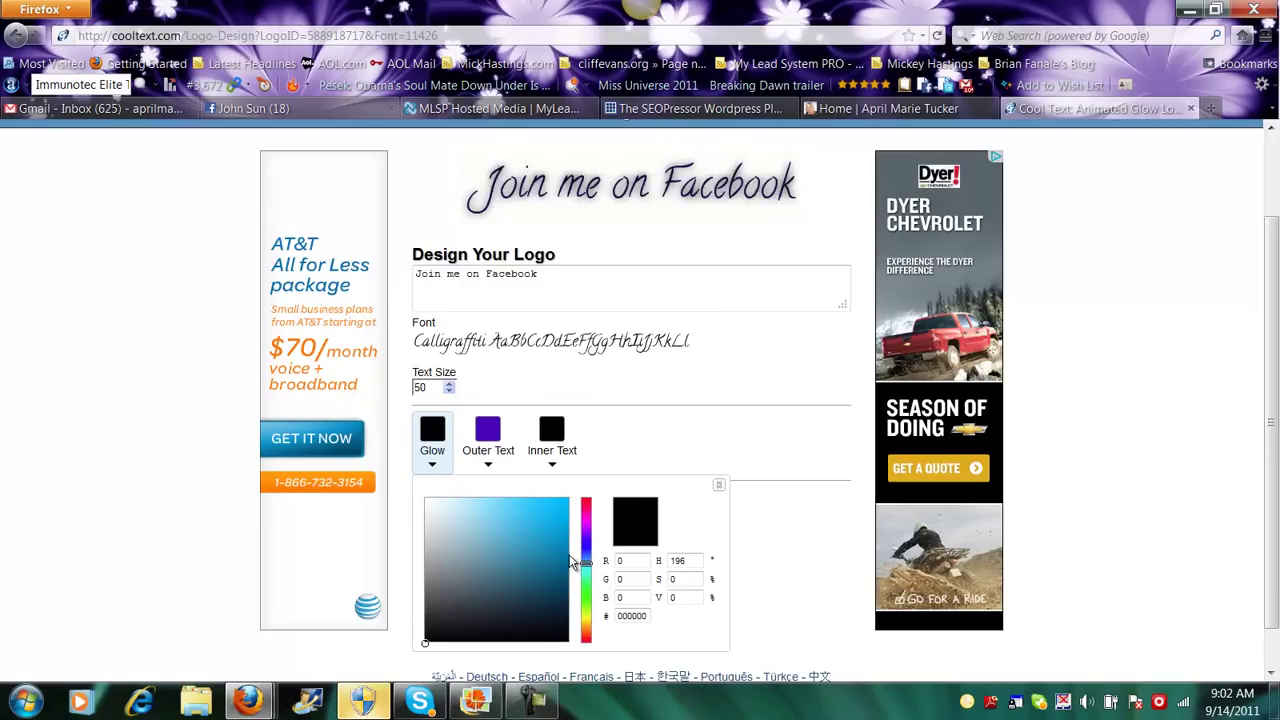
{"action": "left_click", "coordinate": [566, 544]}
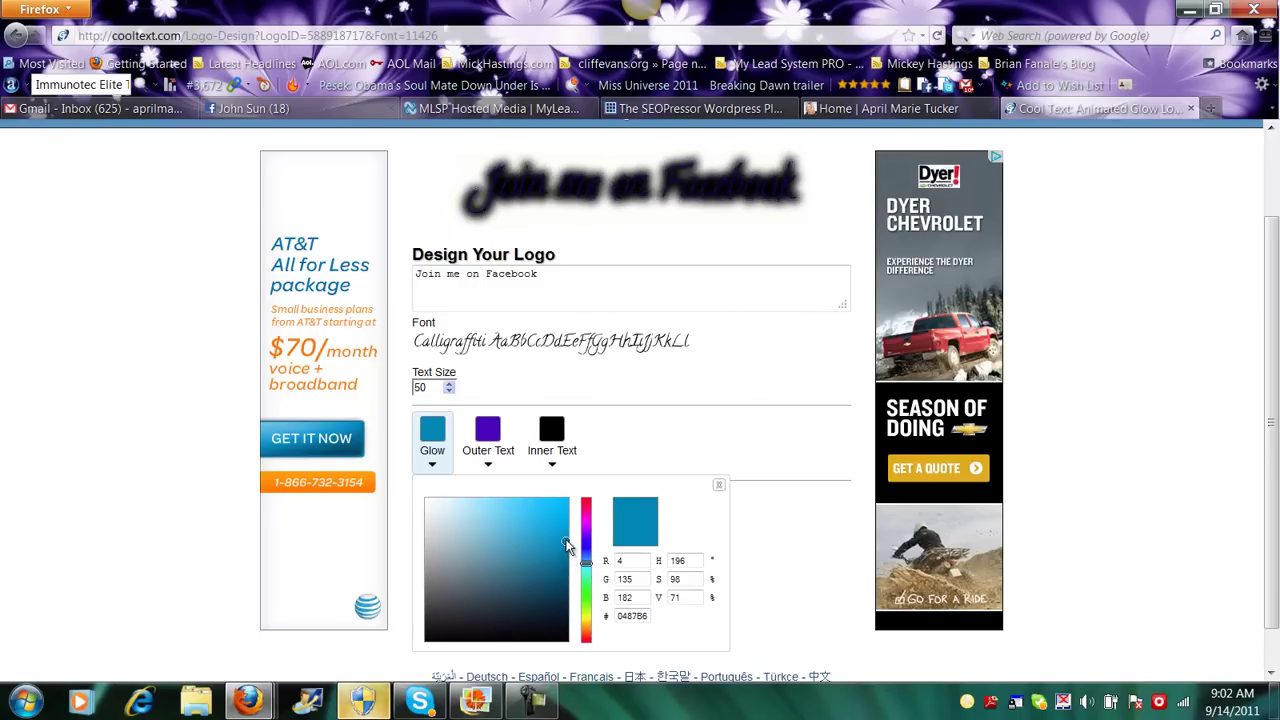
{"action": "left_click", "coordinate": [603, 481]}
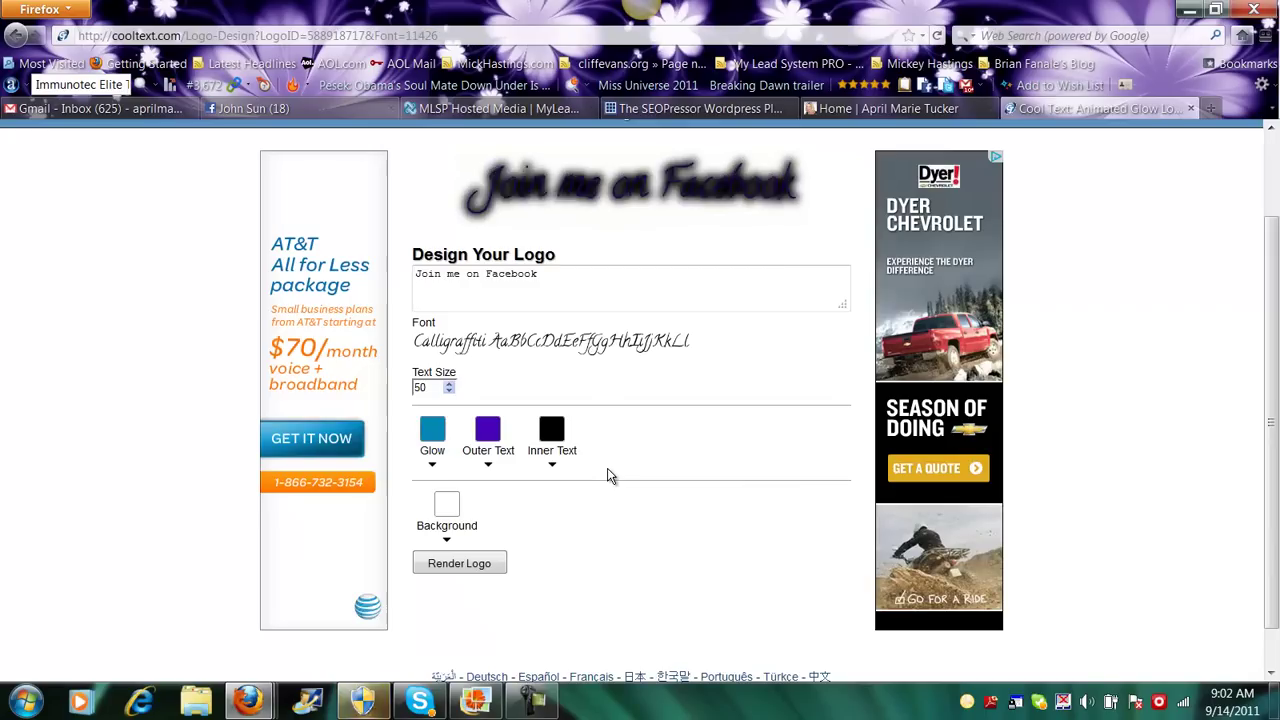
Step: Set the inner text colour to dark navy #03232F, leaving the background white
{"action": "left_click", "coordinate": [553, 467]}
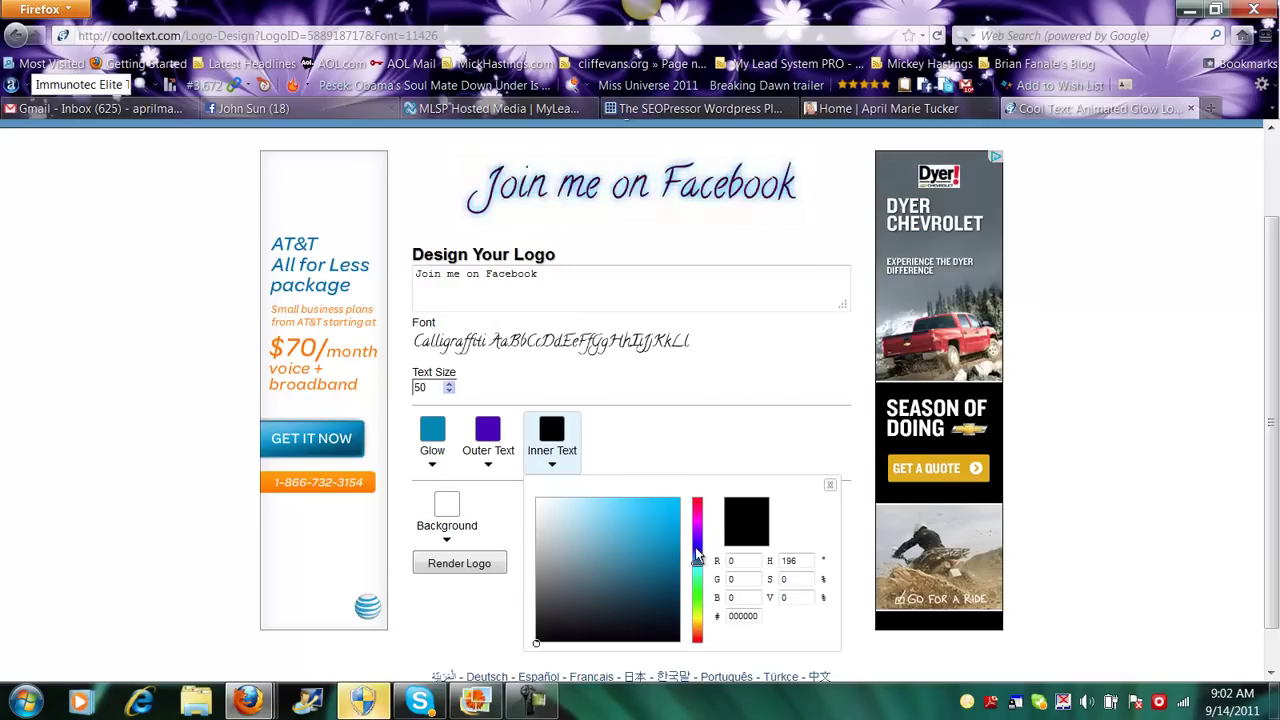
{"action": "left_click", "coordinate": [672, 617]}
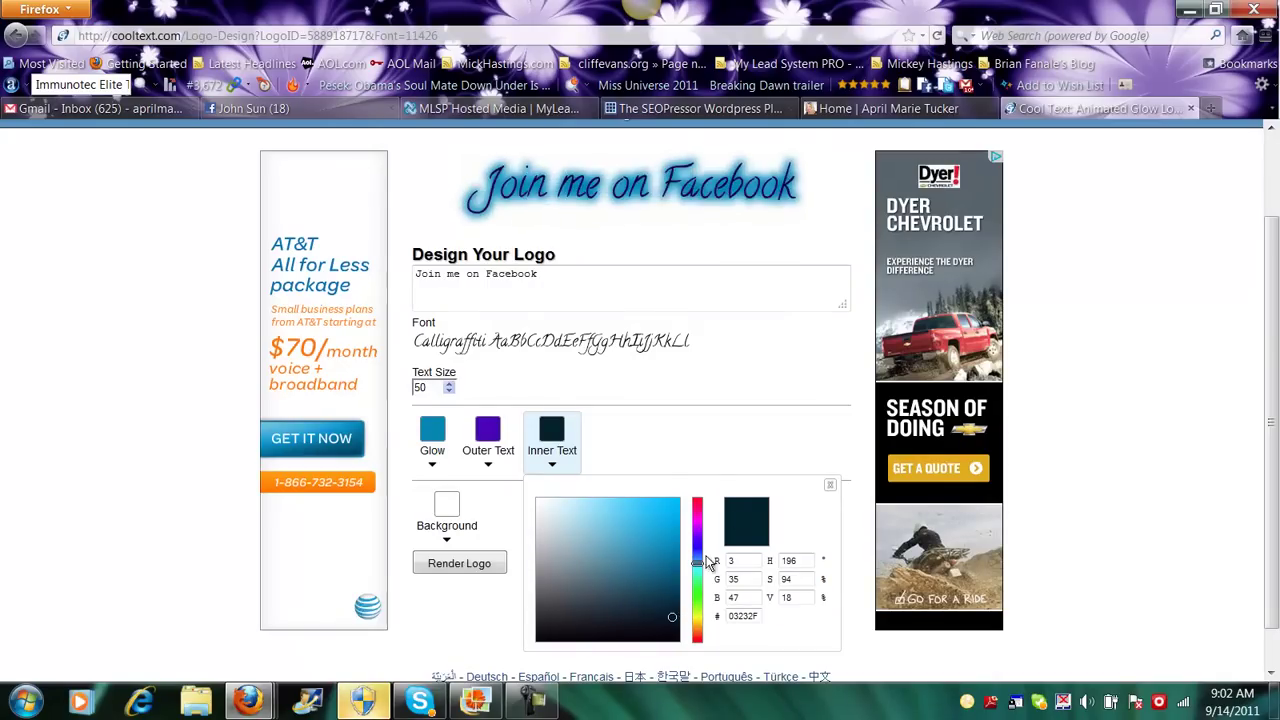
{"action": "left_click", "coordinate": [705, 457]}
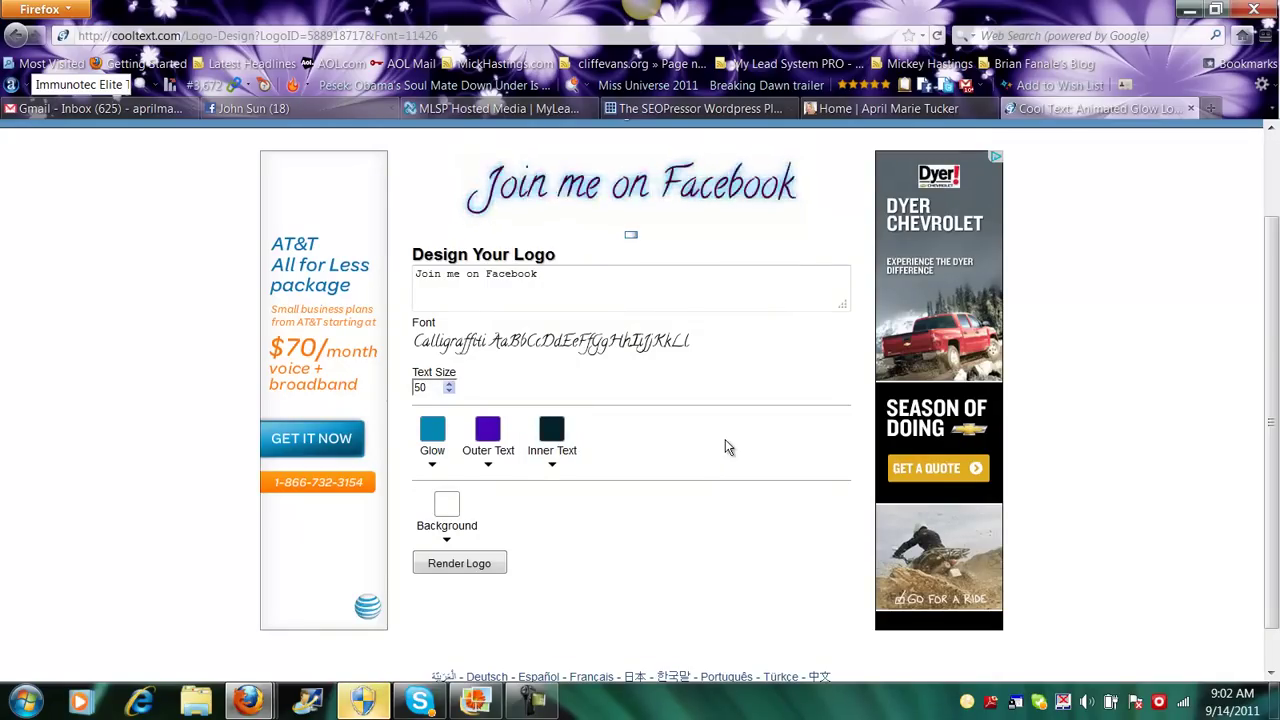
{"action": "left_click", "coordinate": [446, 545]}
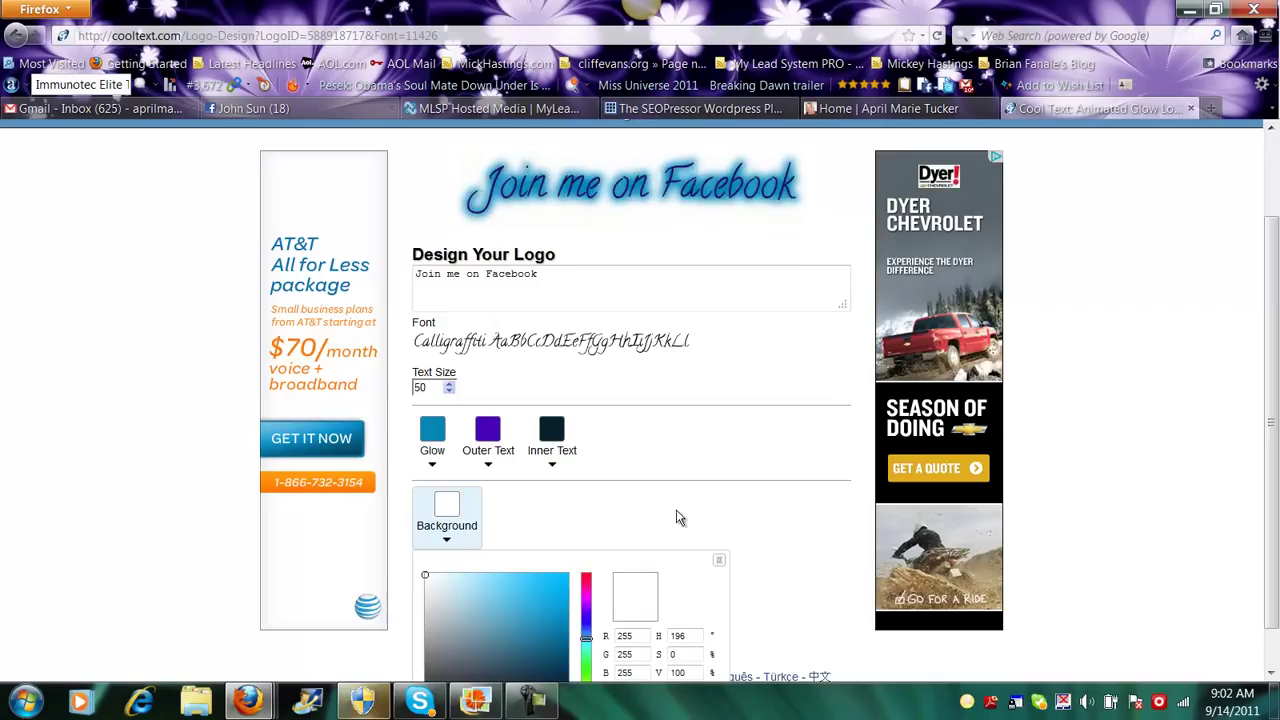
{"action": "scroll", "coordinate": [1270, 400], "scroll_direction": "down", "scroll_amount": 1}
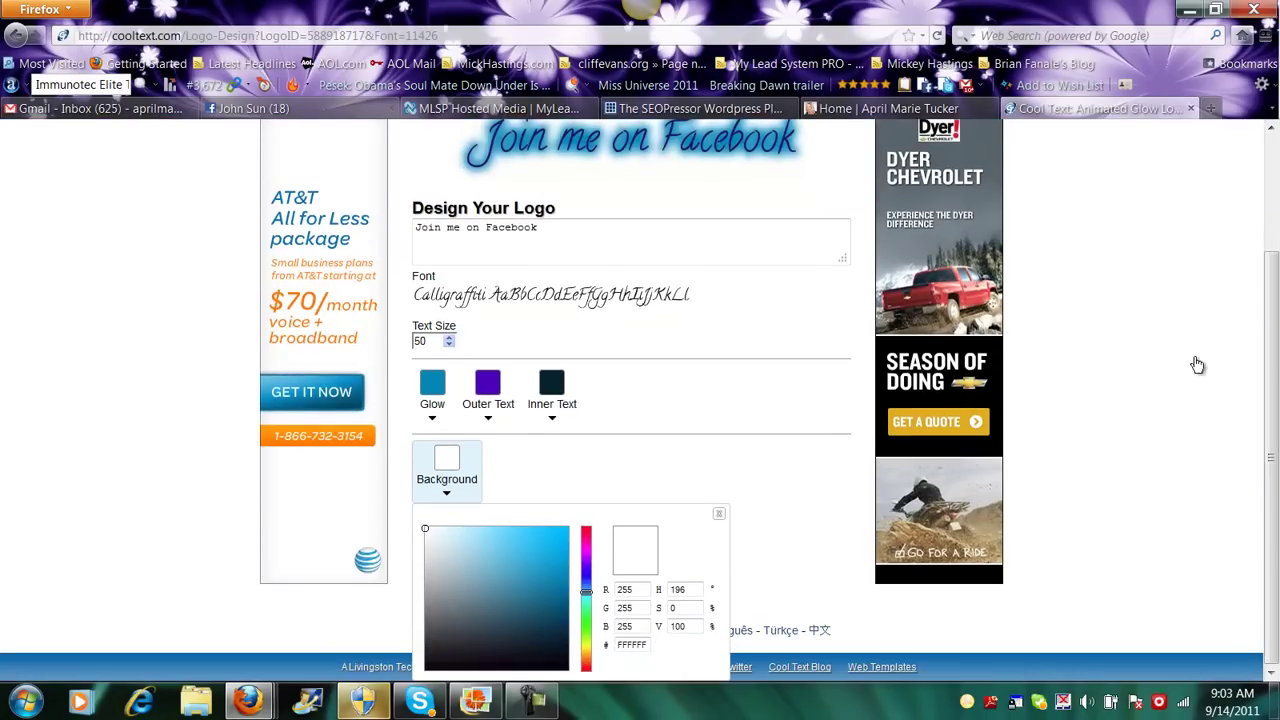
{"action": "left_click", "coordinate": [682, 482]}
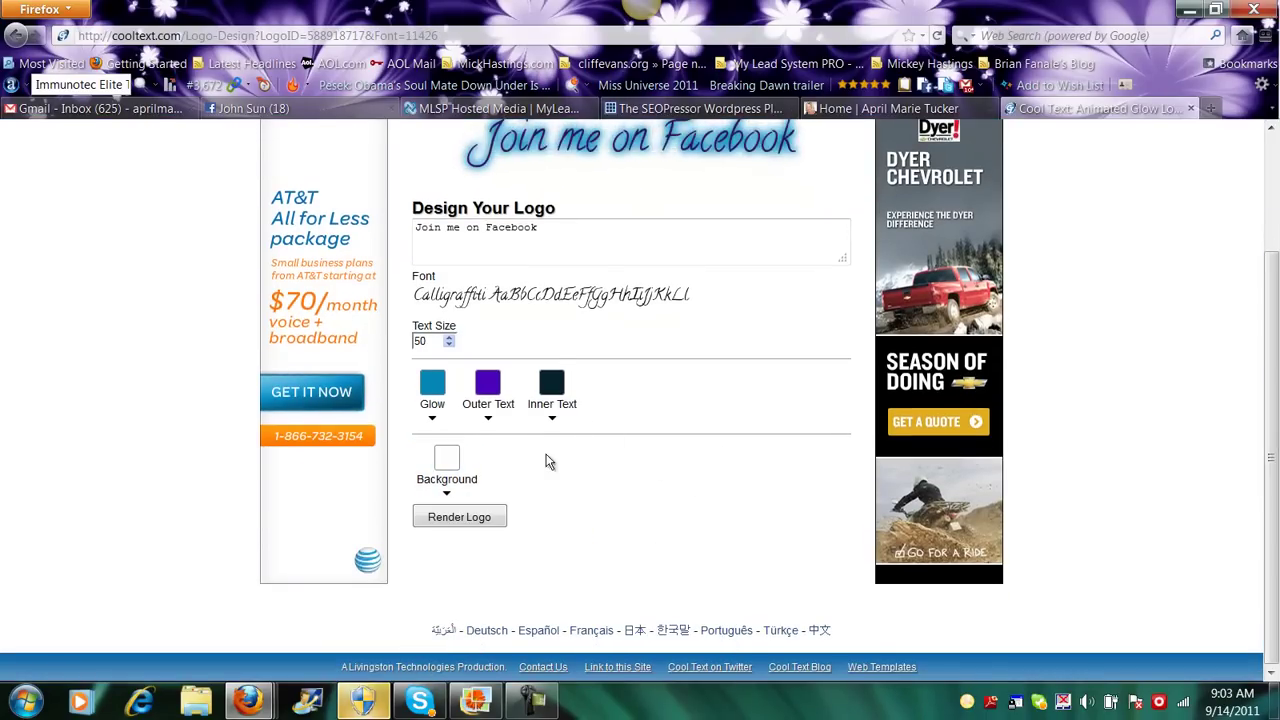
Step: Render the glowing 'Join me on Facebook' logo and view its generated image page
{"action": "left_click", "coordinate": [485, 523]}
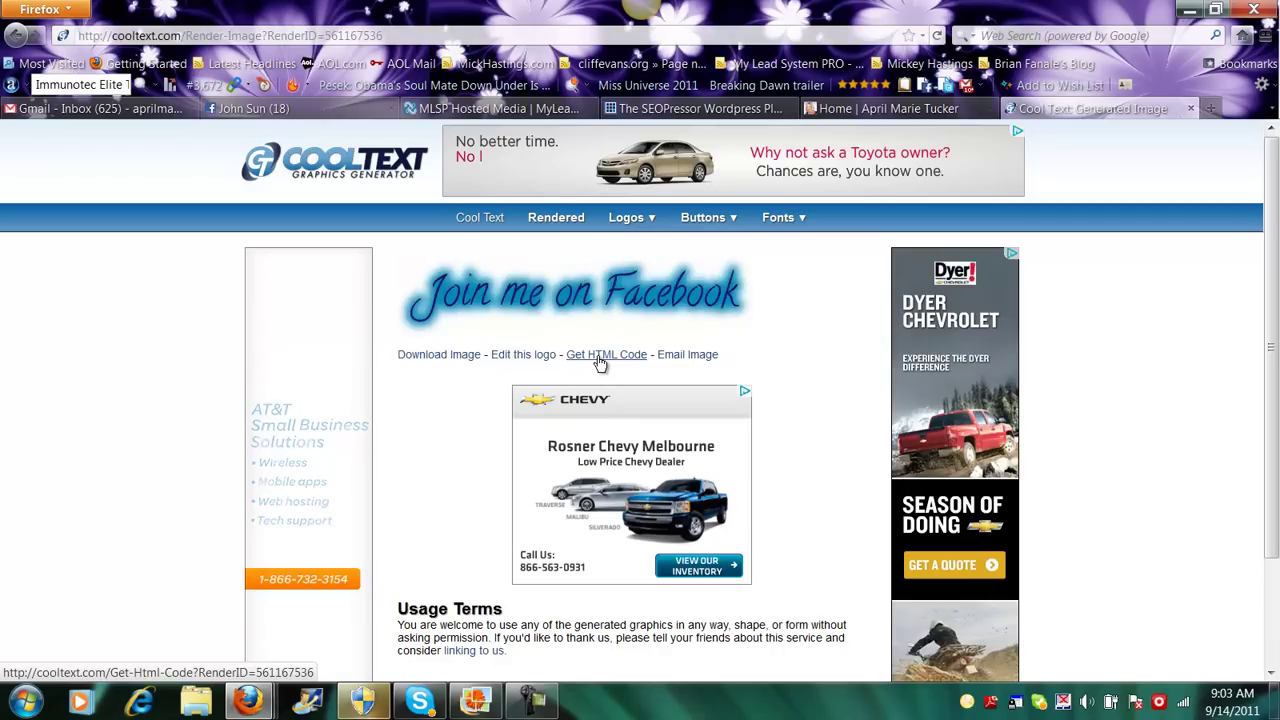
{"action": "scroll", "coordinate": [1271, 253], "scroll_direction": "down", "scroll_amount": 1}
{"action": "scroll", "coordinate": [1271, 253], "scroll_direction": "down", "scroll_amount": 2}
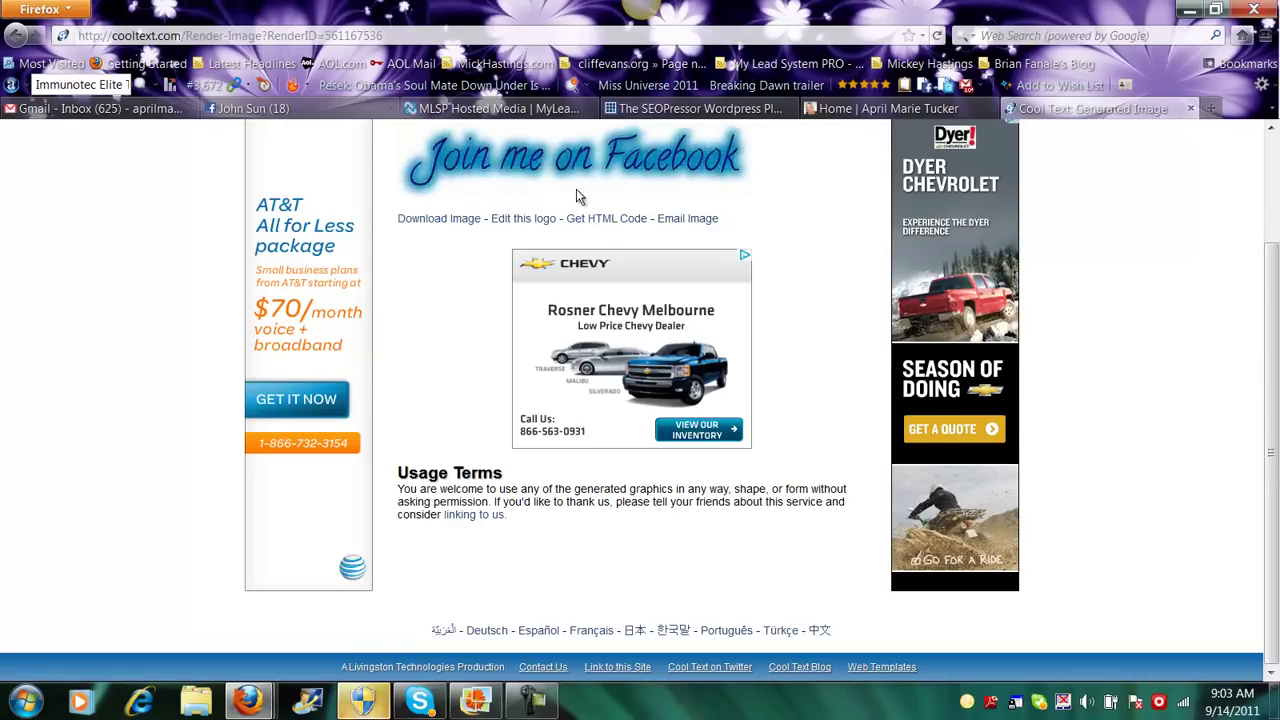
Step: Accept the hosting terms and copy the logo's HTML embed code
{"action": "left_click", "coordinate": [594, 224]}
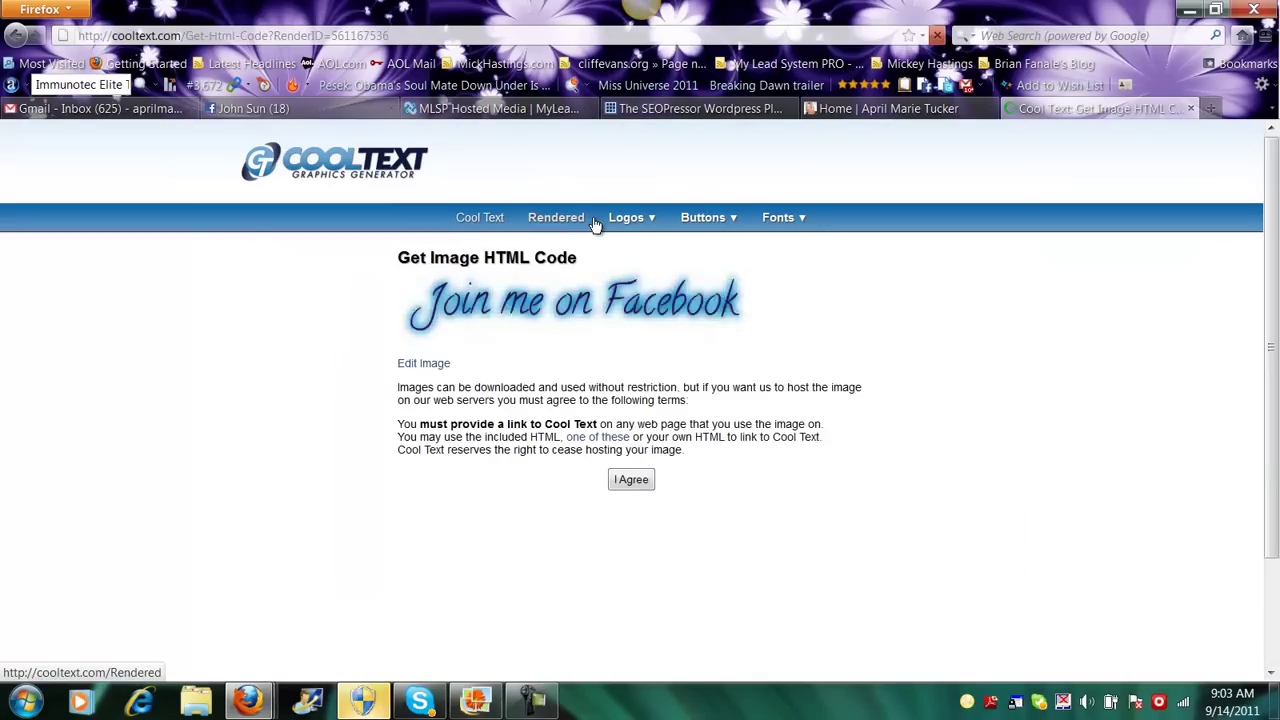
{"action": "left_click", "coordinate": [628, 481]}
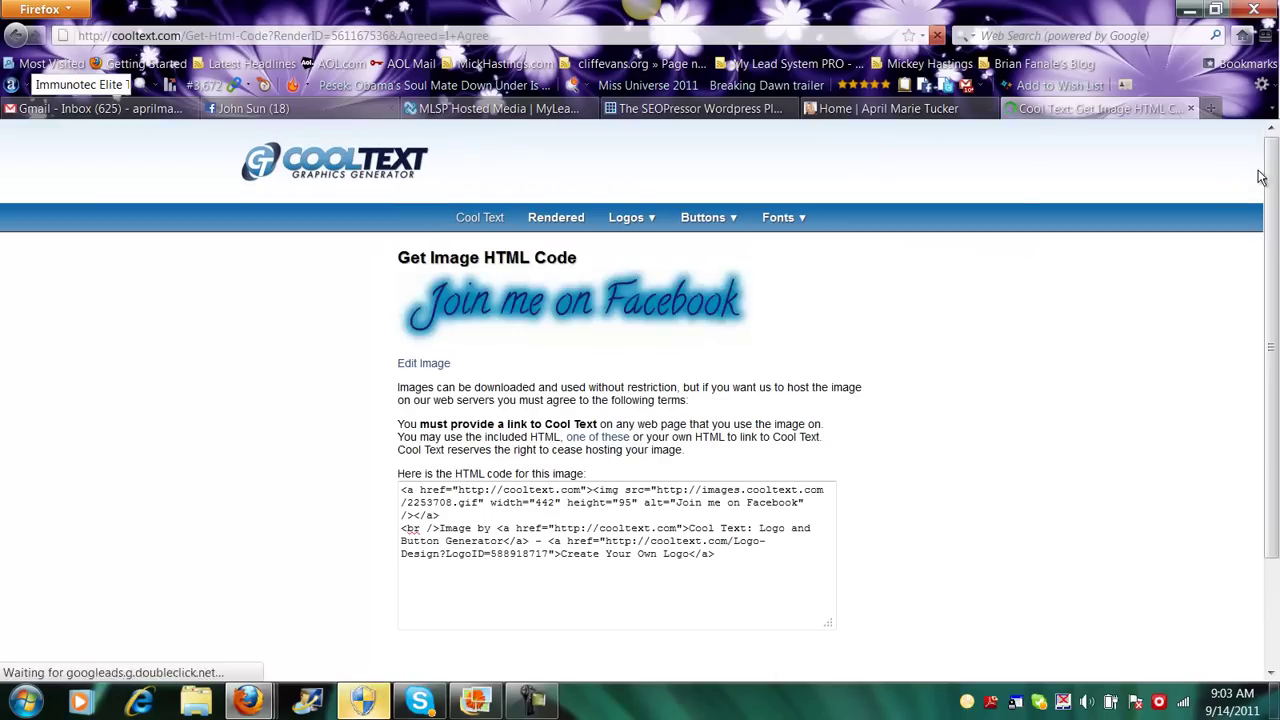
{"action": "left_click_drag", "start_coordinate": [718, 558], "coordinate": [394, 493]}
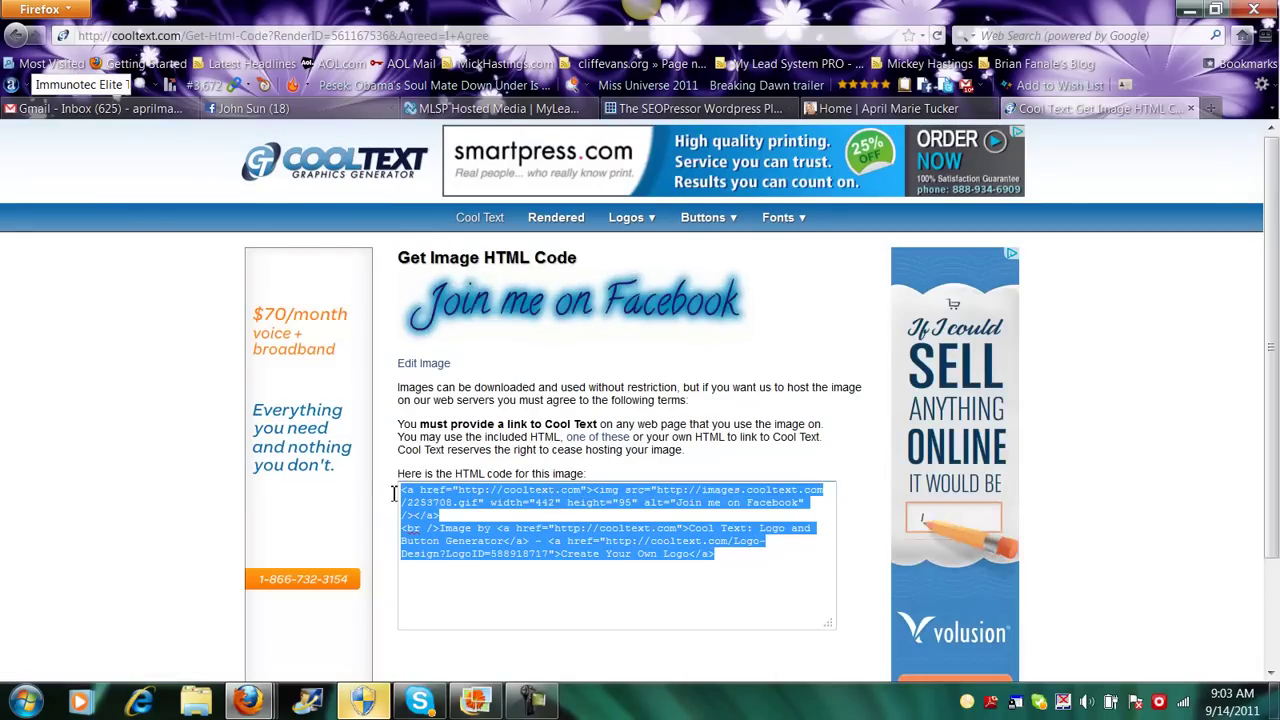
{"action": "right_click", "coordinate": [508, 513]}
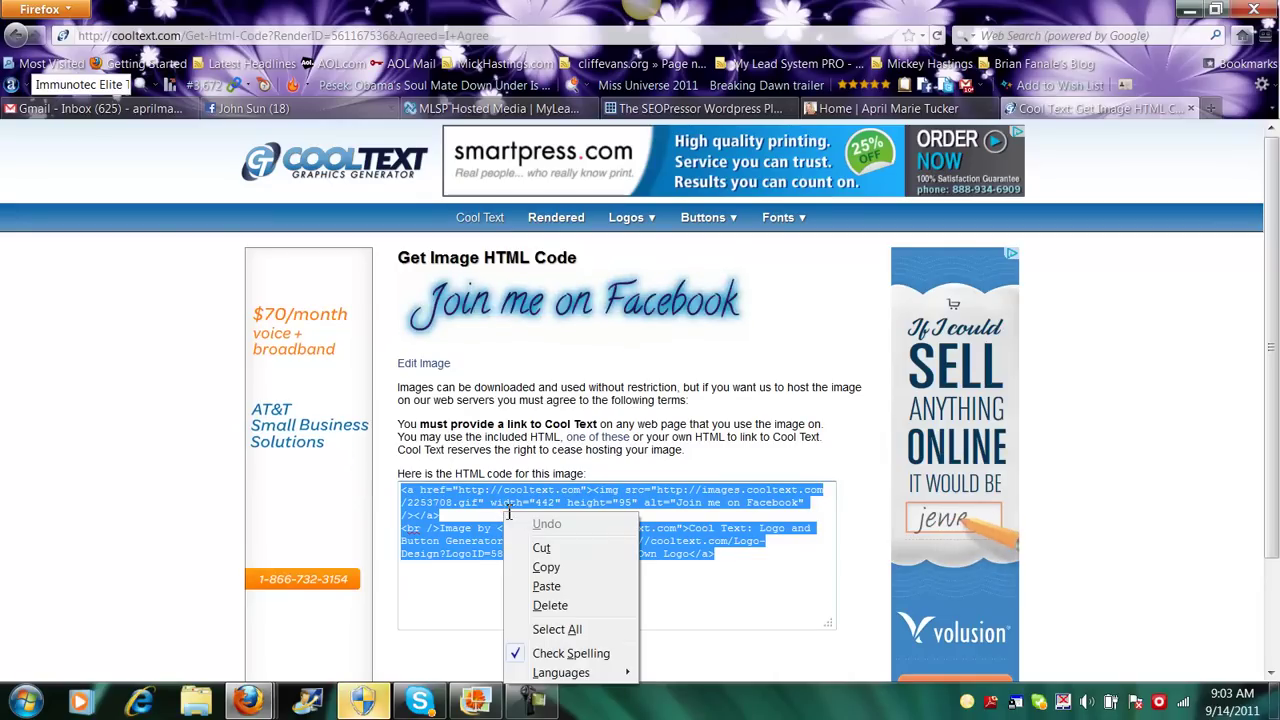
{"action": "left_click", "coordinate": [545, 567]}
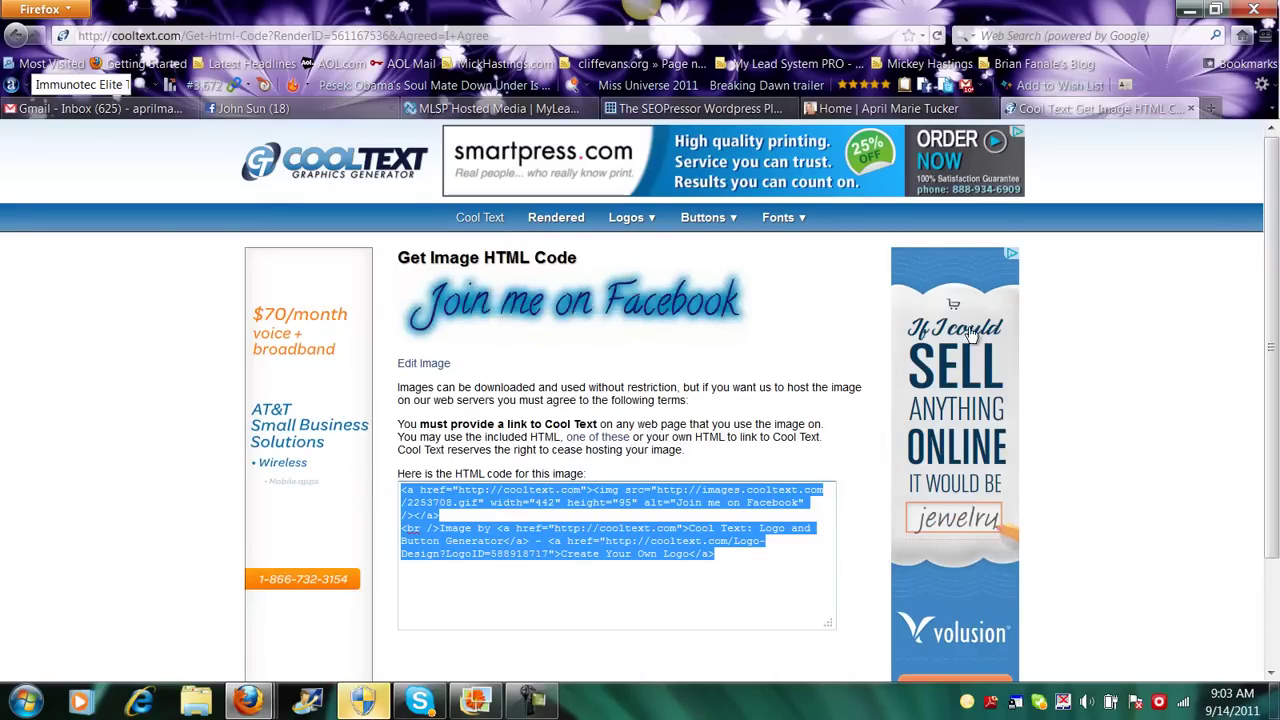
Step: Switch to the blog, go to the admin dashboard and open the list of all posts
{"action": "left_click", "coordinate": [907, 110]}
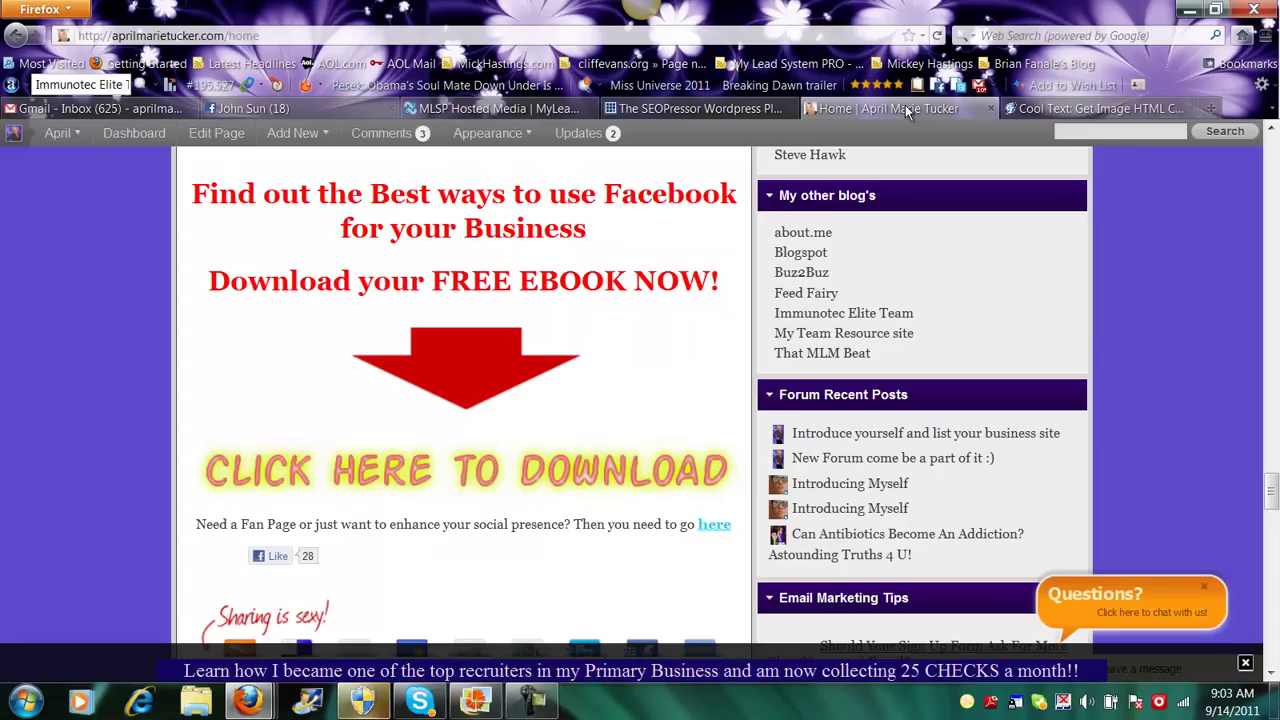
{"action": "left_click", "coordinate": [124, 134]}
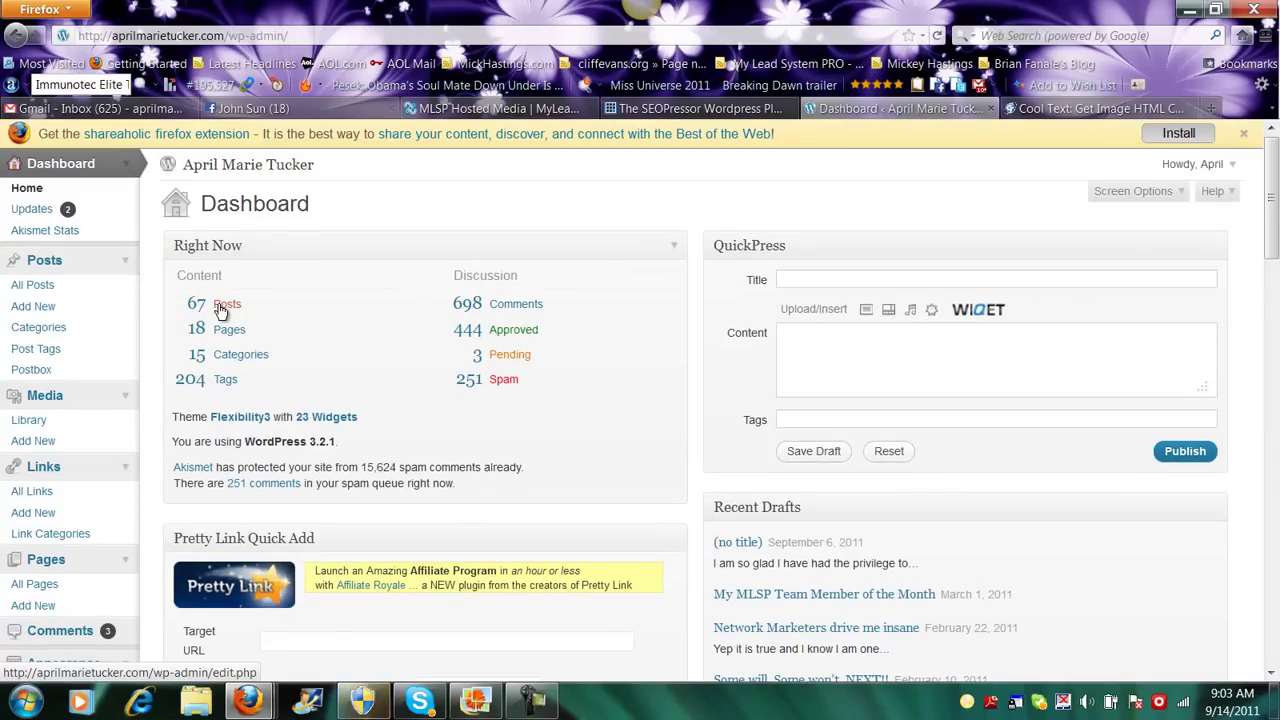
{"action": "left_click", "coordinate": [227, 306]}
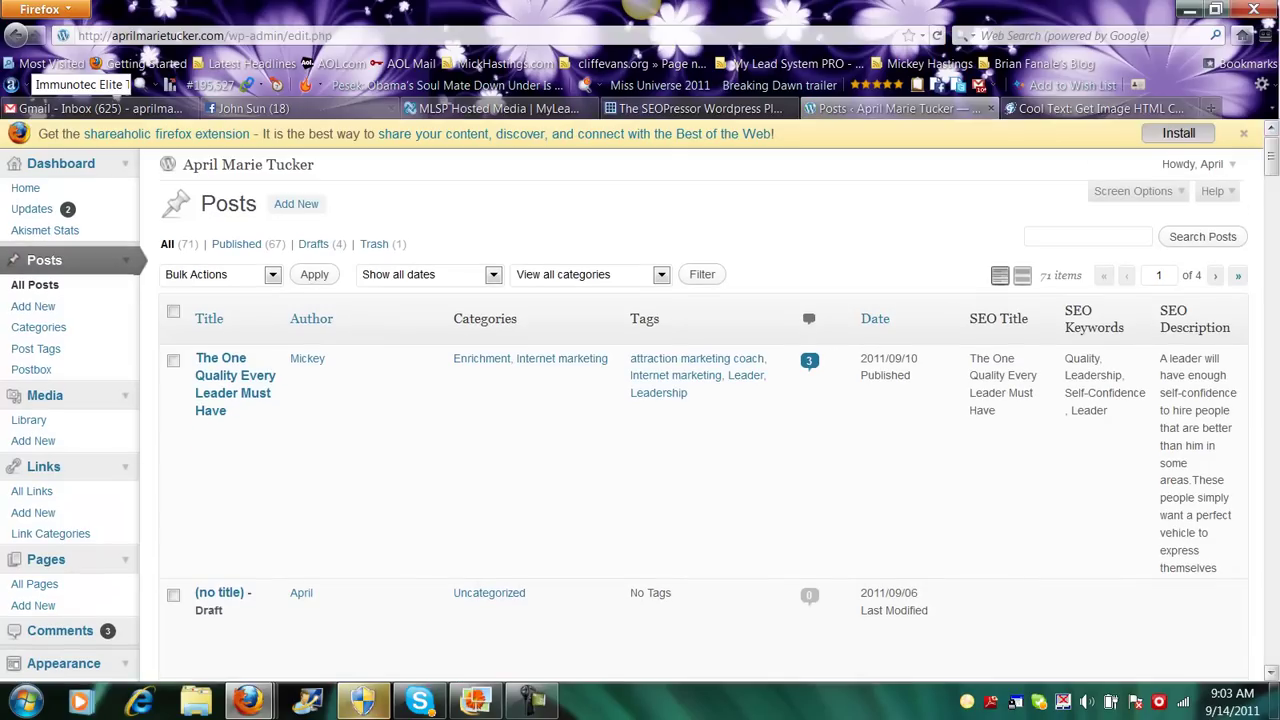
{"action": "left_click_drag", "start_coordinate": [1272, 158], "coordinate": [1268, 291]}
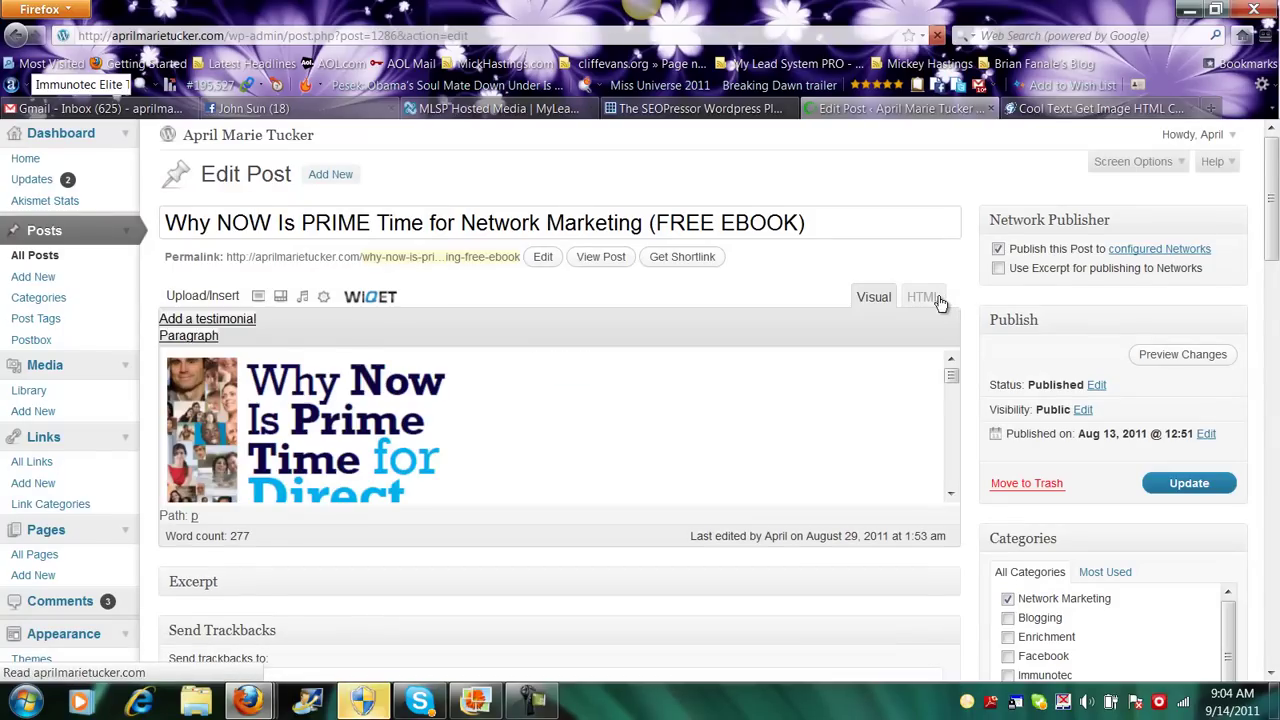
Step: In the HTML view, paste the logo code at the post's top and type <center> before it
{"action": "left_click", "coordinate": [938, 299]}
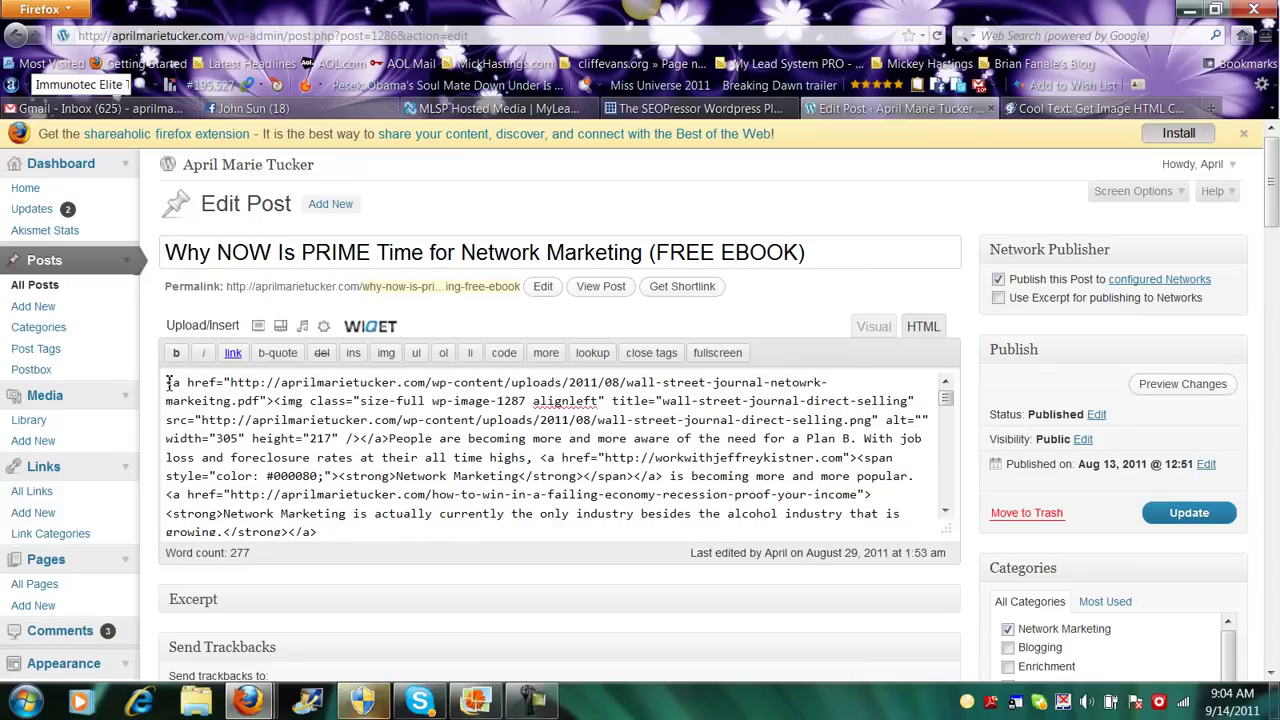
{"action": "left_click", "coordinate": [168, 382]}
{"action": "key", "text": "Return"}
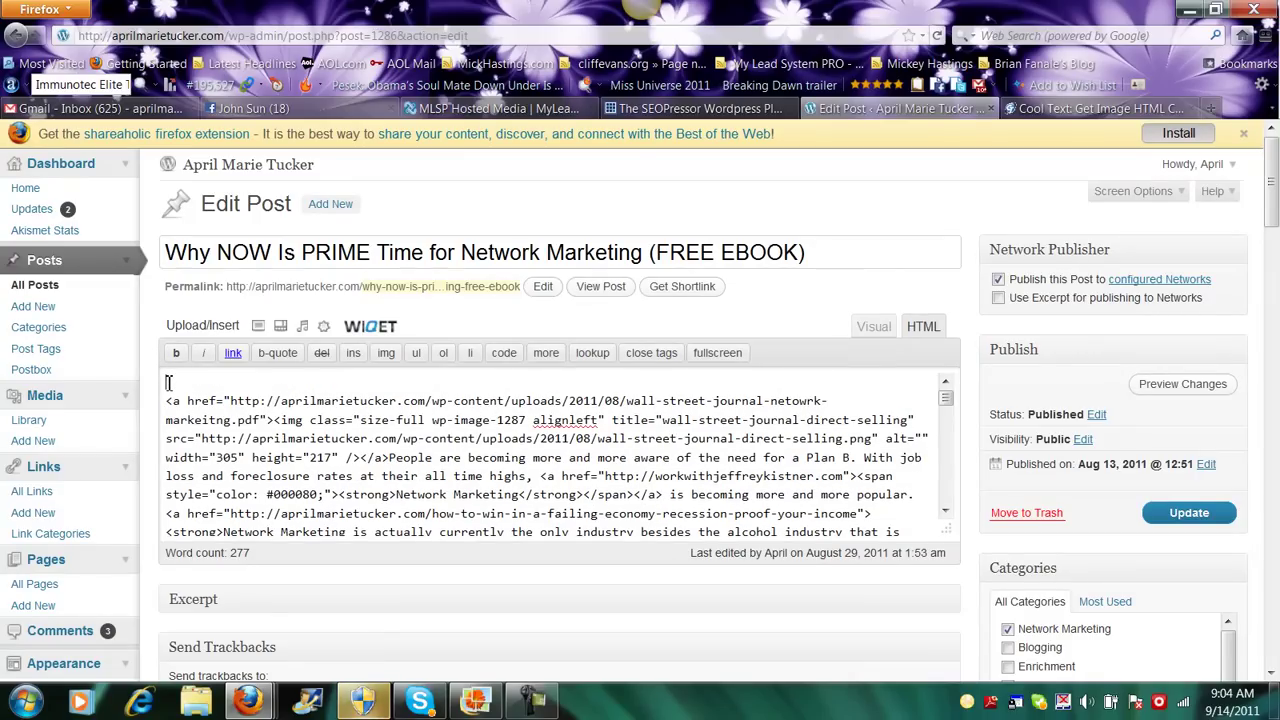
{"action": "right_click", "coordinate": [168, 382]}
{"action": "left_click", "coordinate": [210, 457]}
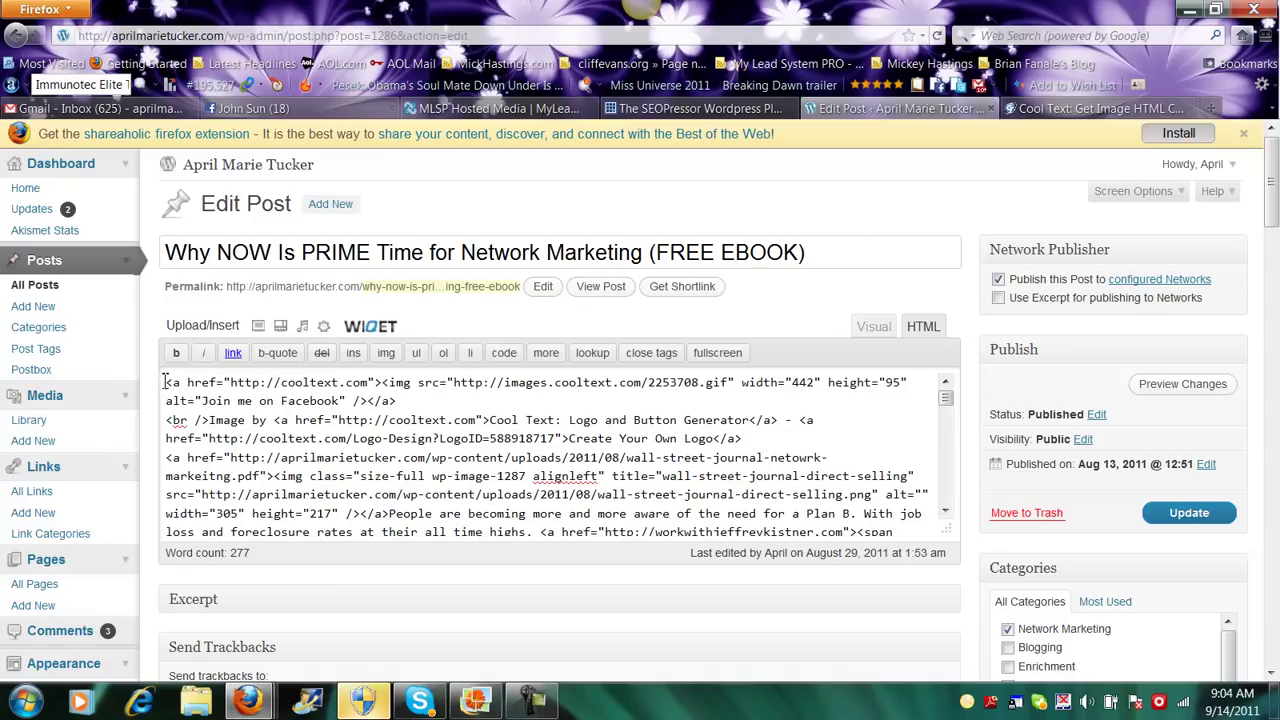
{"action": "type", "text": "<center"}
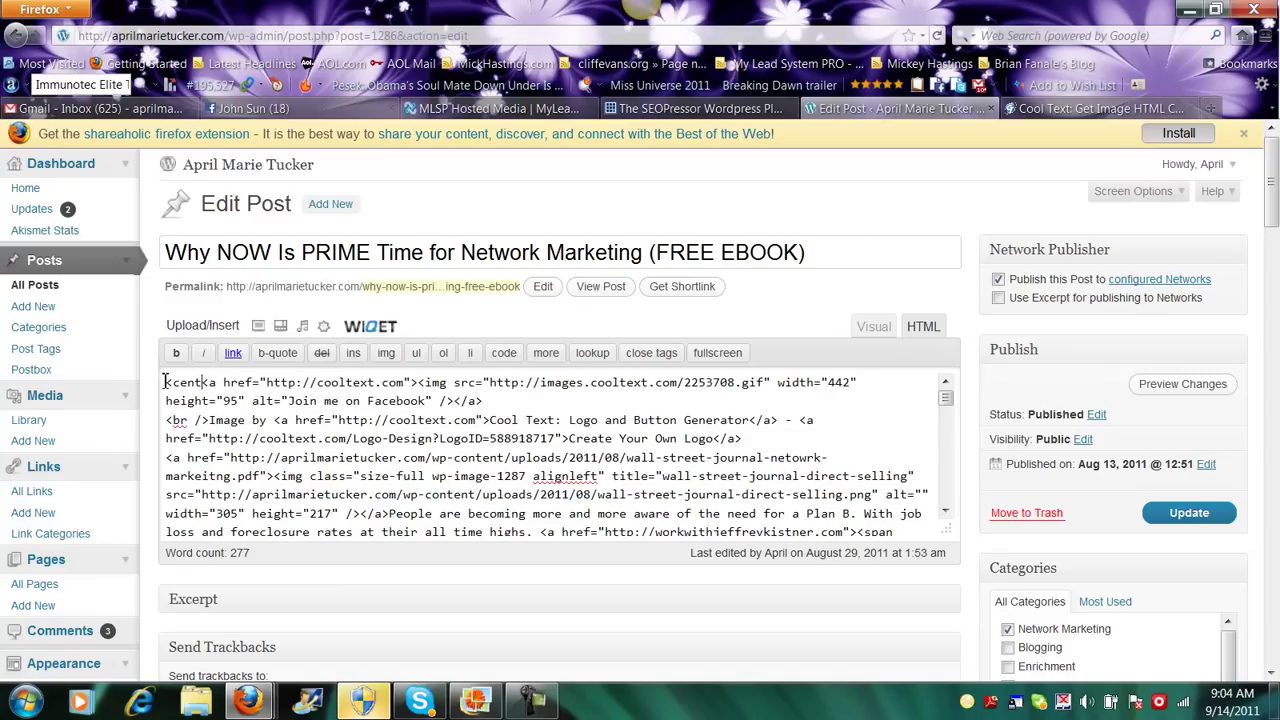
{"action": "type", "text": ">"}
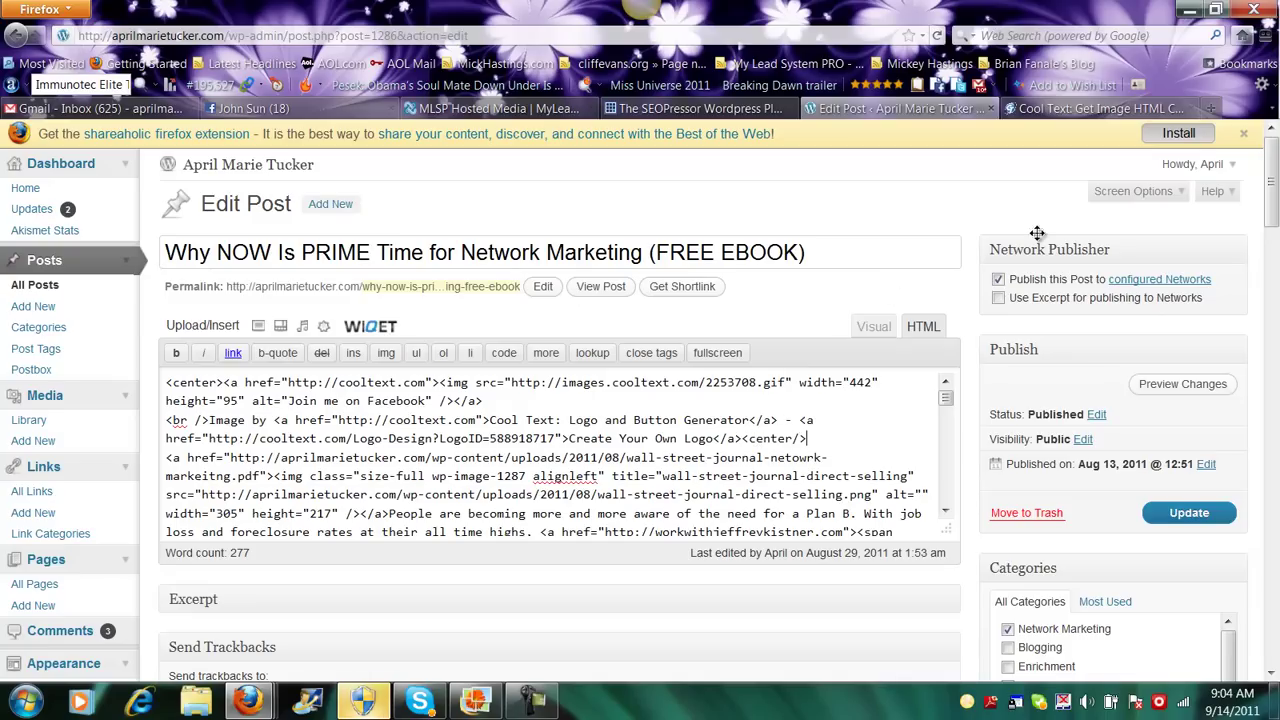
Step: In the Visual view, delete the 'Image by Cool Text' credit line and select the logo image
{"action": "left_click", "coordinate": [874, 326]}
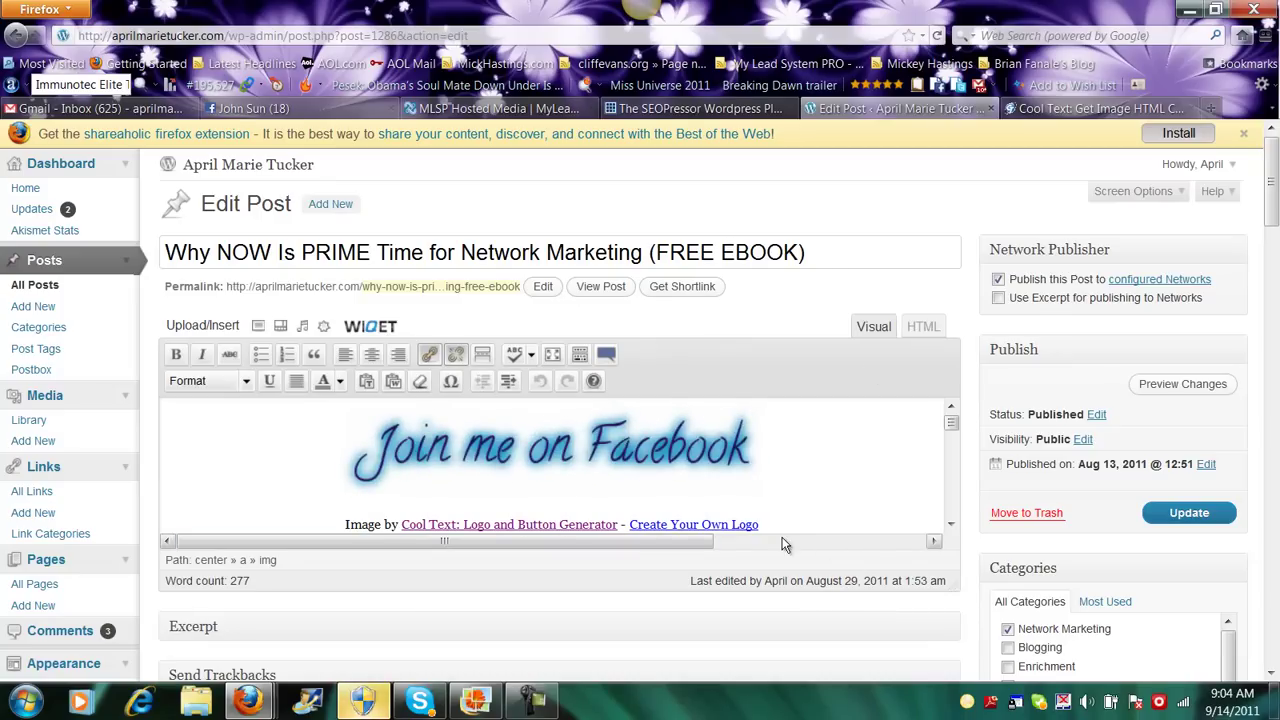
{"action": "left_click_drag", "start_coordinate": [758, 526], "coordinate": [345, 526]}
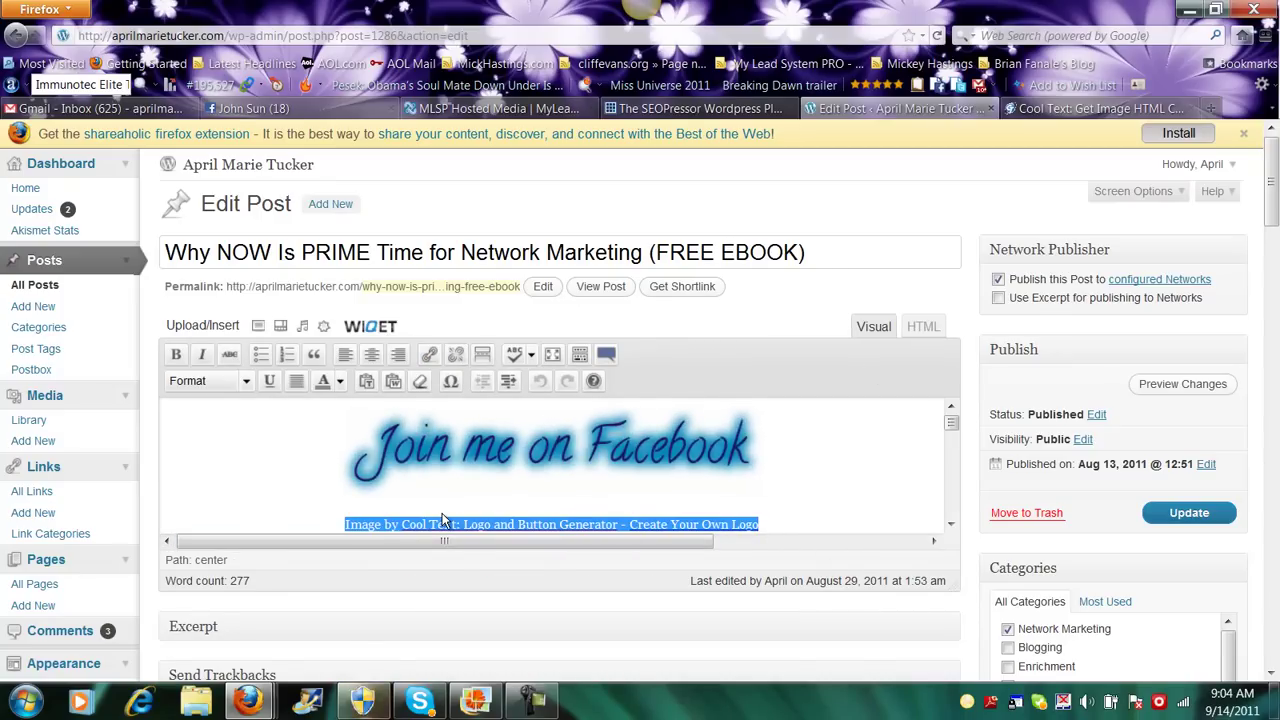
{"action": "key", "text": "Delete"}
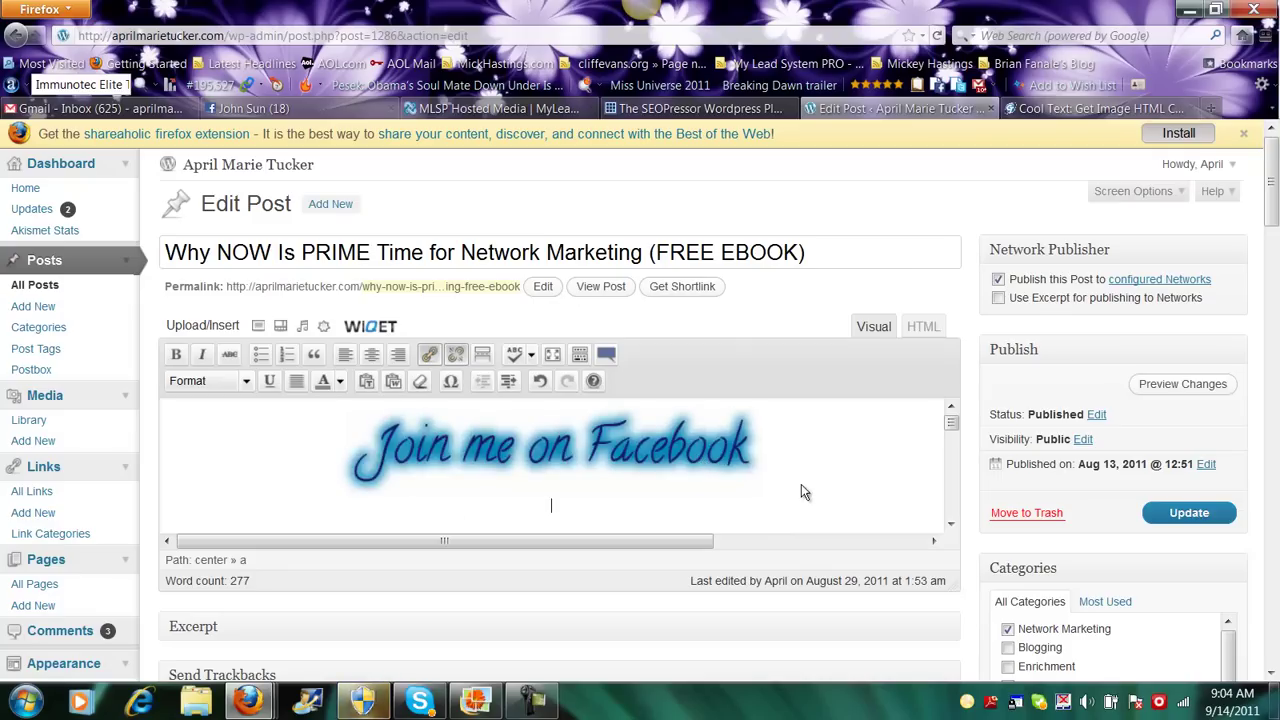
{"action": "left_click", "coordinate": [438, 428]}
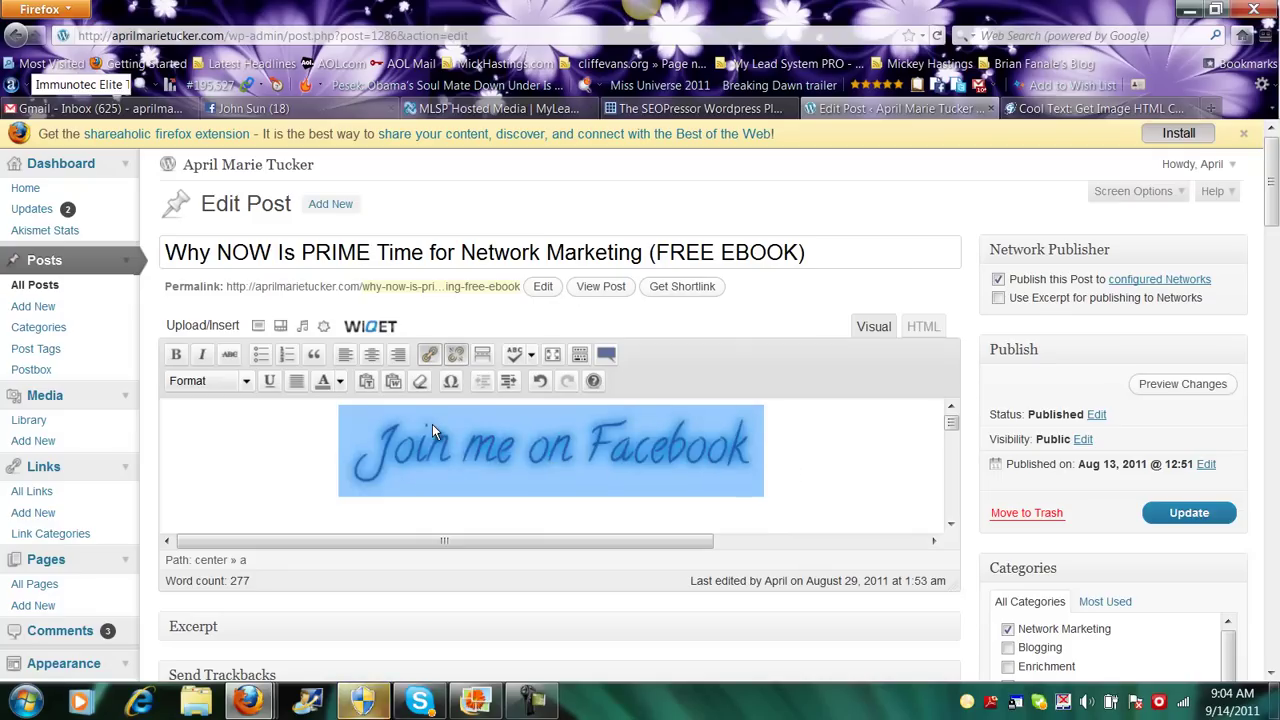
Step: Link the Join me on Facebook logo to the blog owner's Facebook fan page URL
{"action": "left_click", "coordinate": [428, 358]}
{"action": "left_click", "coordinate": [549, 360]}
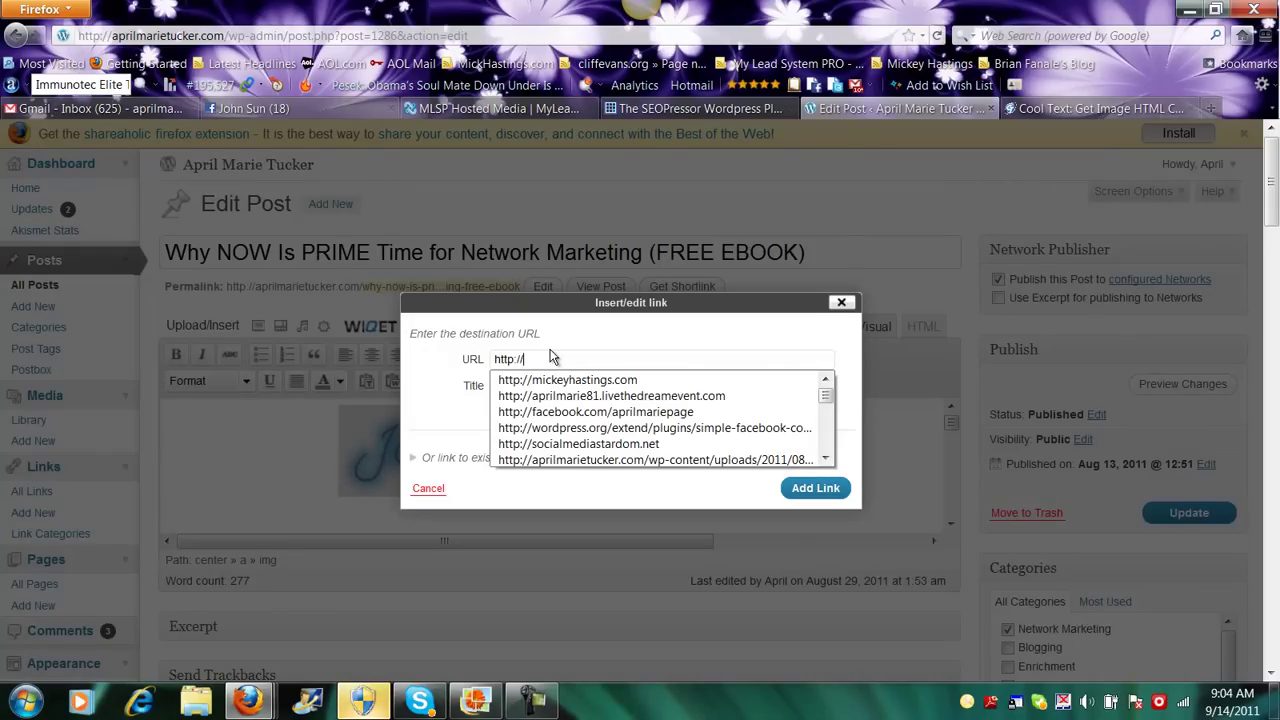
{"action": "type", "text": "faceboo"}
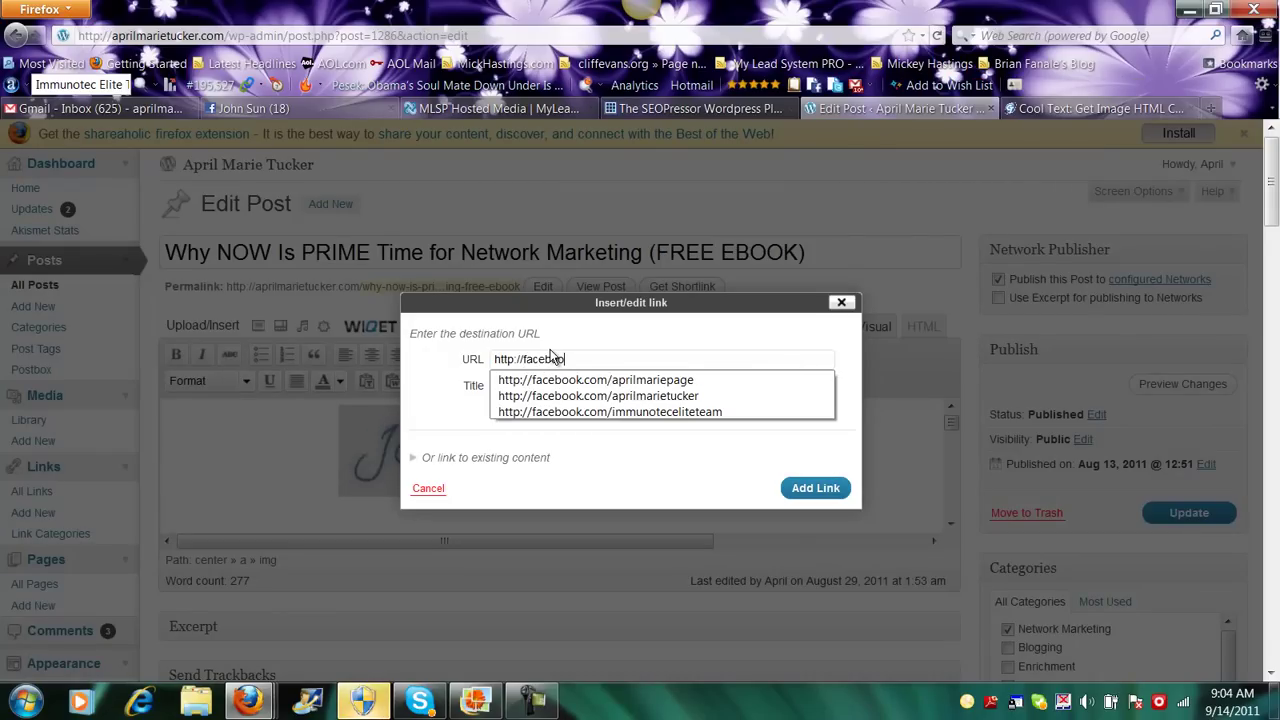
{"action": "type", "text": "k.com/a"}
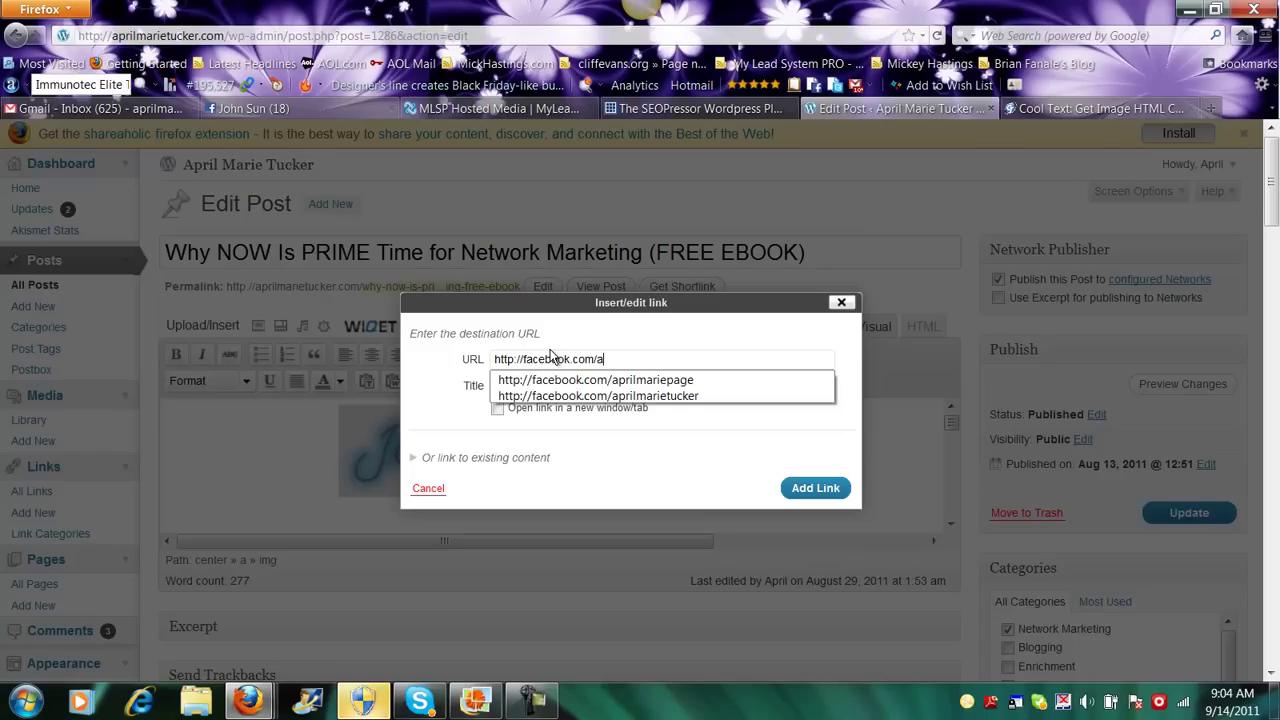
{"action": "type", "text": "prilmarie"}
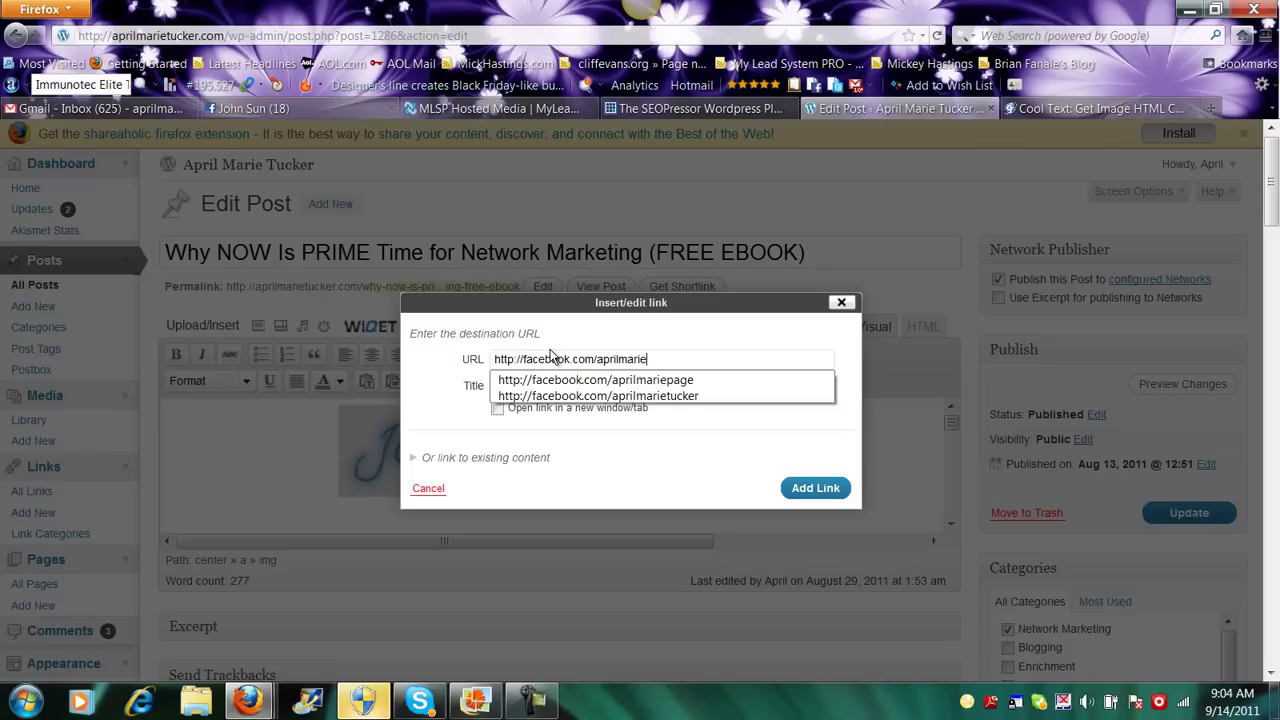
{"action": "type", "text": "[age"}
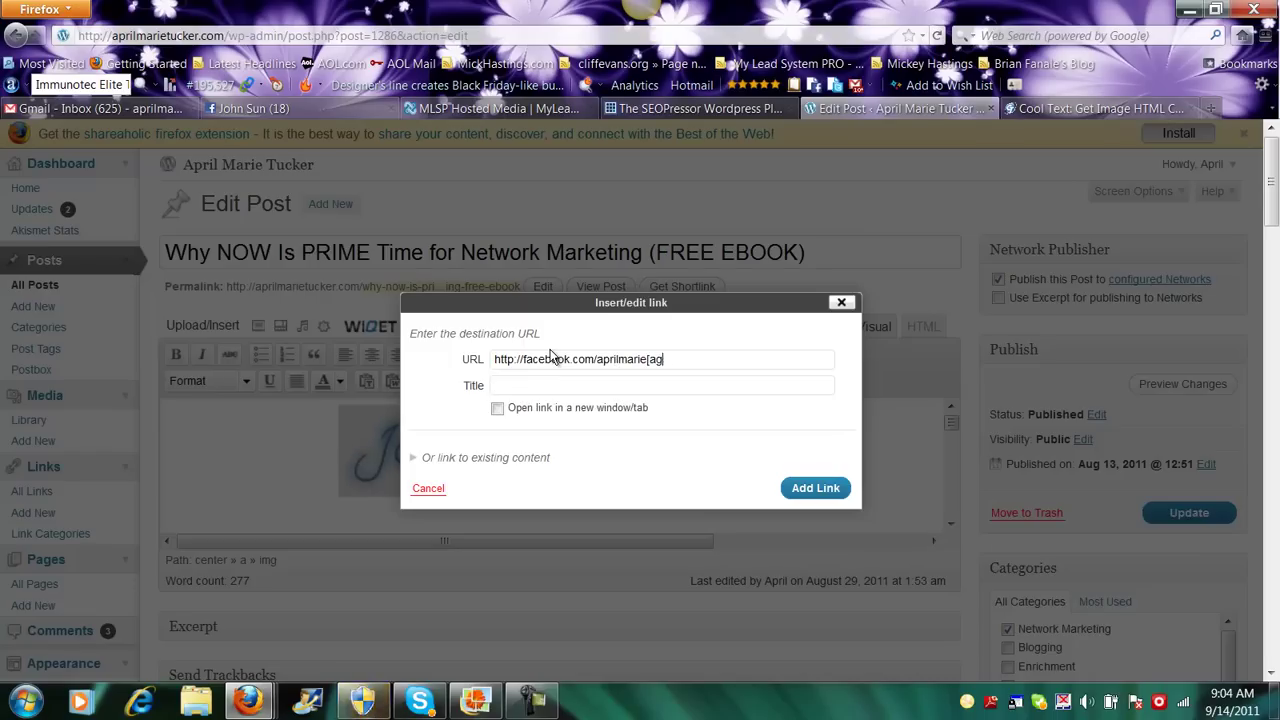
{"action": "key", "text": "BackSpace"}
{"action": "key", "text": "BackSpace"}
{"action": "key", "text": "BackSpace"}
{"action": "type", "text": "page"}
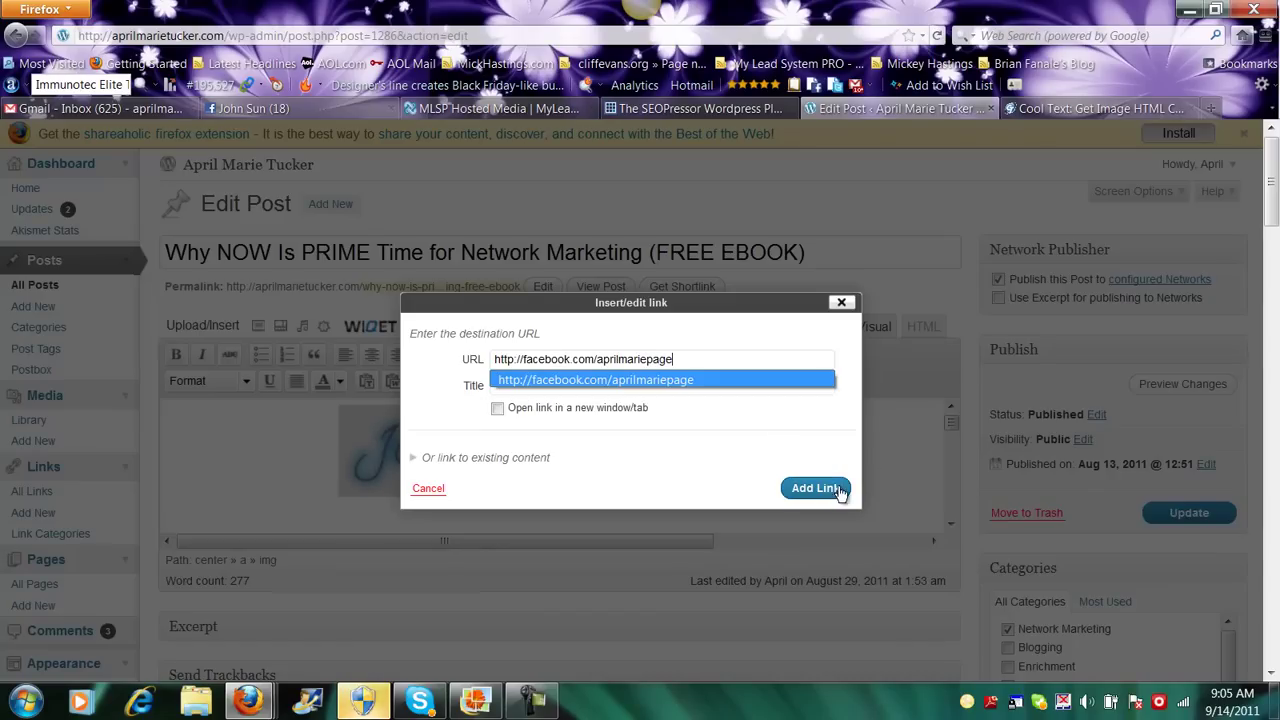
{"action": "left_click", "coordinate": [838, 488]}
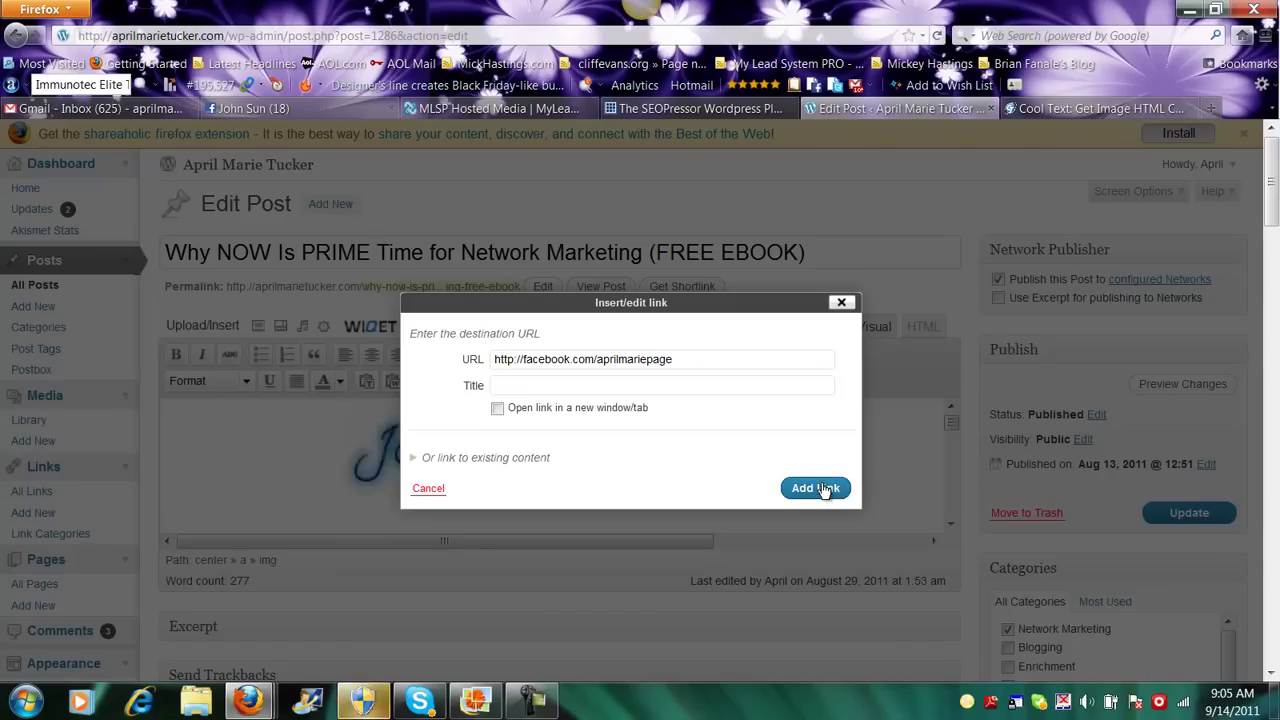
Step: Update the 'Why NOW Is PRIME Time' post, then view the published post
{"action": "scroll", "coordinate": [1274, 168], "scroll_direction": "down", "scroll_amount": 2}
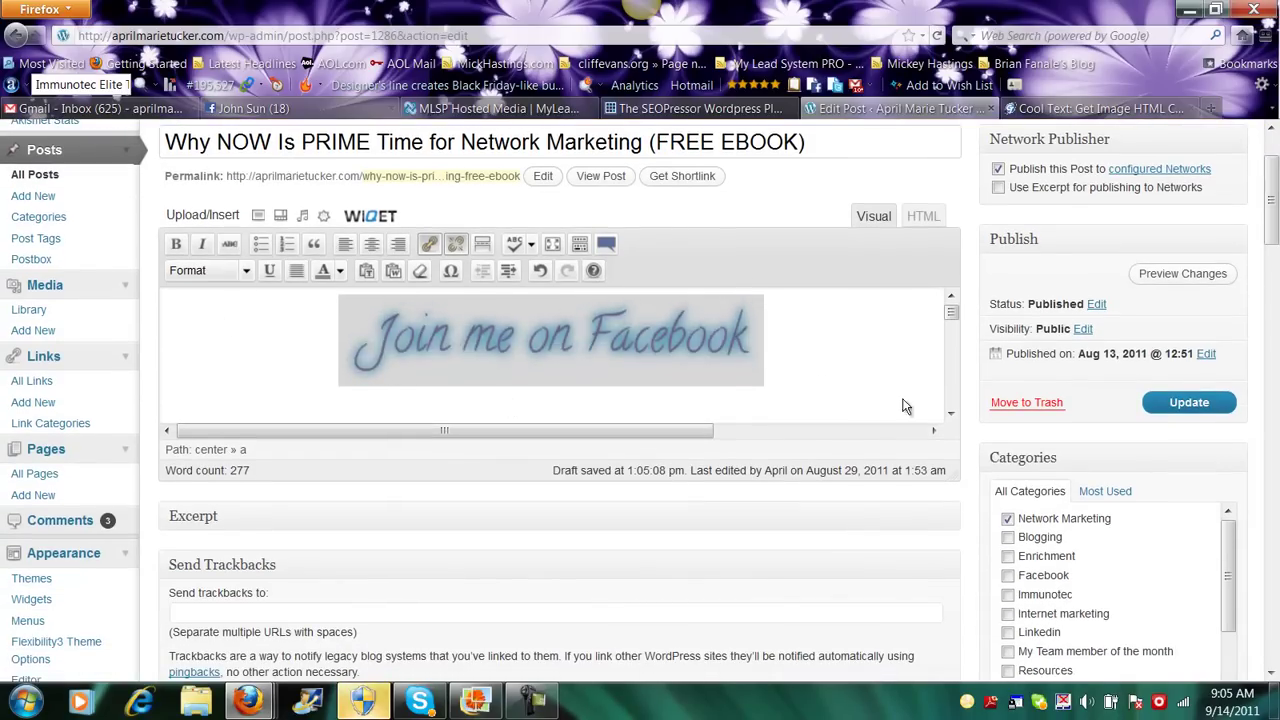
{"action": "left_click", "coordinate": [1203, 403]}
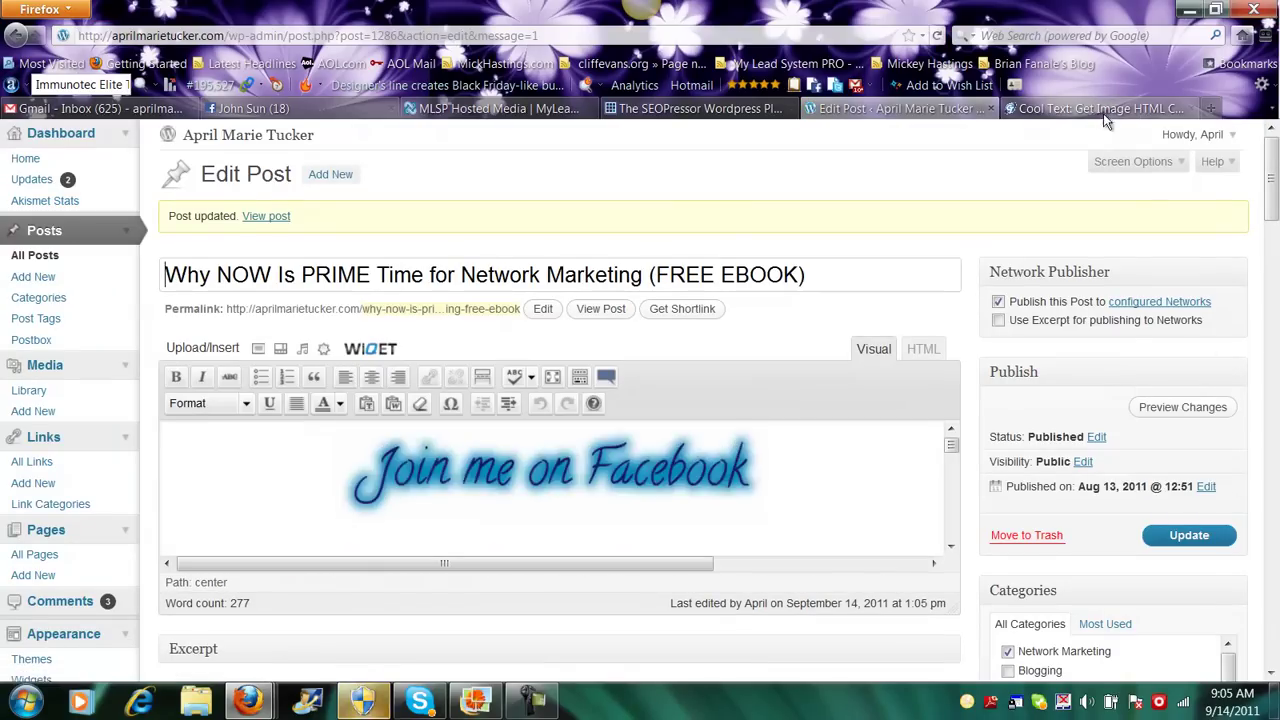
{"action": "scroll", "coordinate": [1277, 185], "scroll_direction": "down", "scroll_amount": 3}
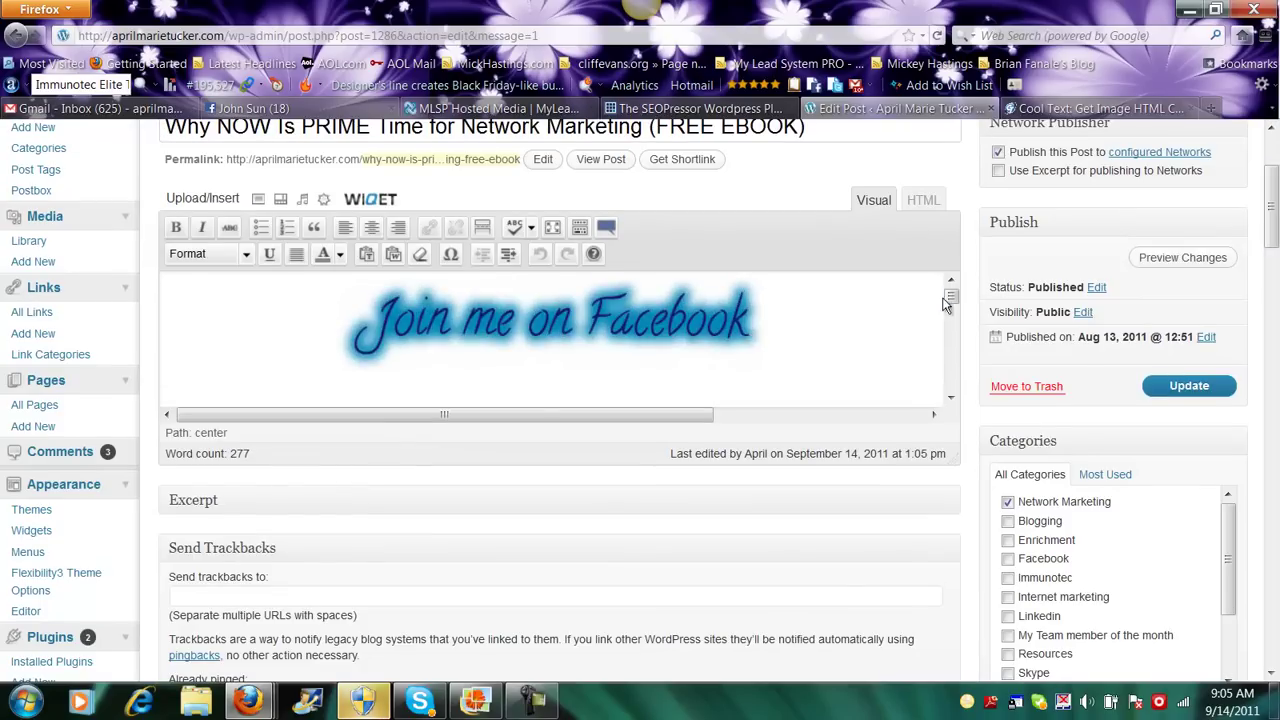
{"action": "mouse_move", "coordinate": [955, 295]}
{"action": "left_mouse_down"}
{"action": "mouse_move", "coordinate": [956, 314]}
{"action": "mouse_move", "coordinate": [957, 294]}
{"action": "left_mouse_up"}
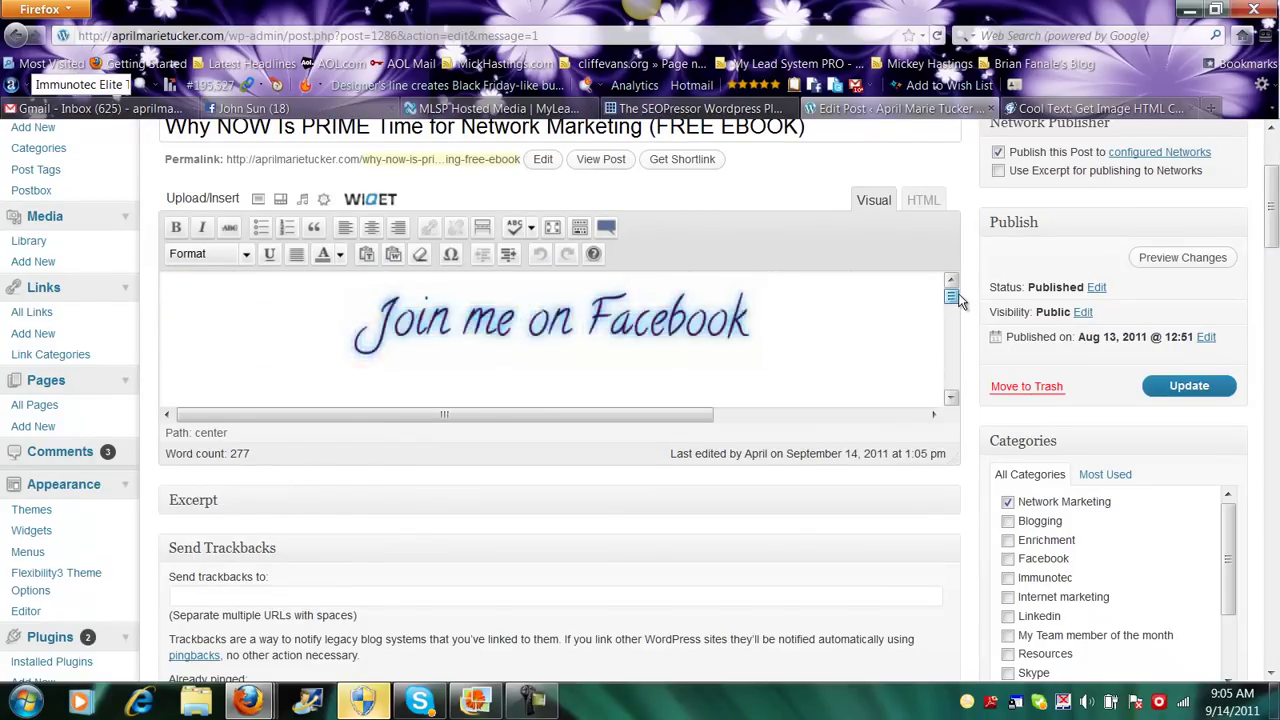
{"action": "left_click", "coordinate": [871, 329]}
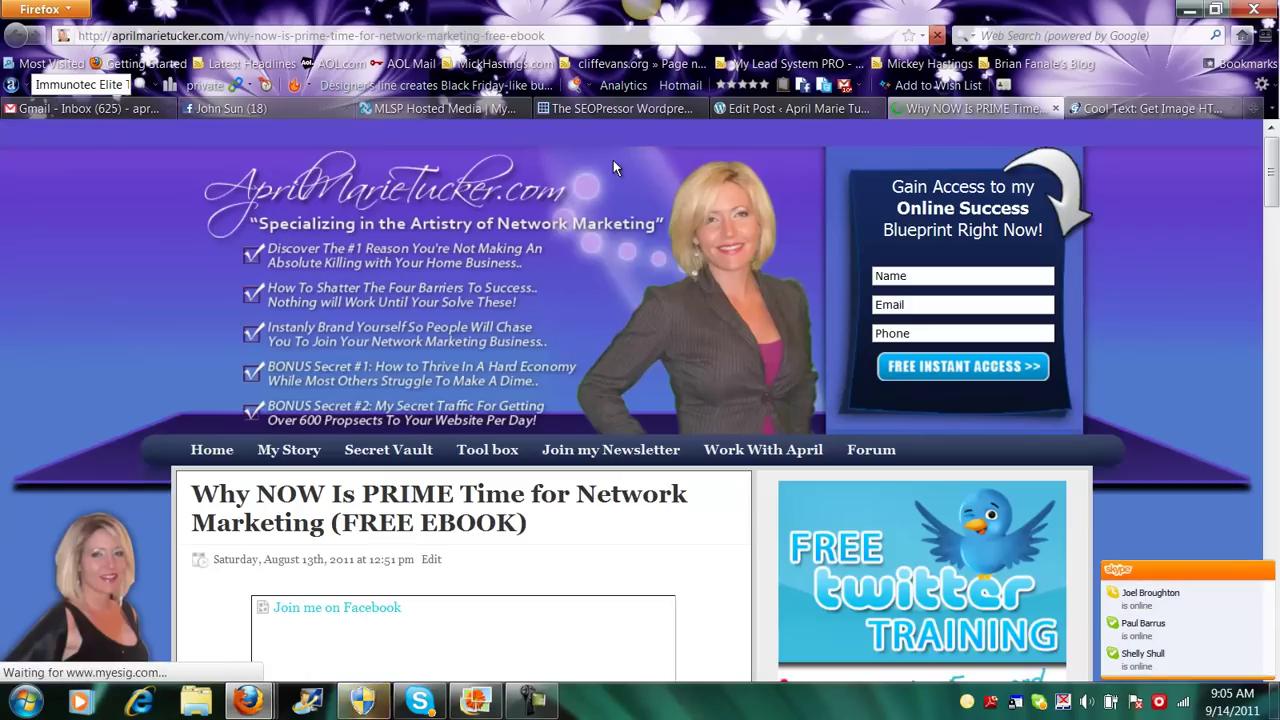
Step: Scroll the live post and follow the Join me on Facebook logo's link
{"action": "scroll", "coordinate": [557, 308], "scroll_direction": "down", "scroll_amount": 6}
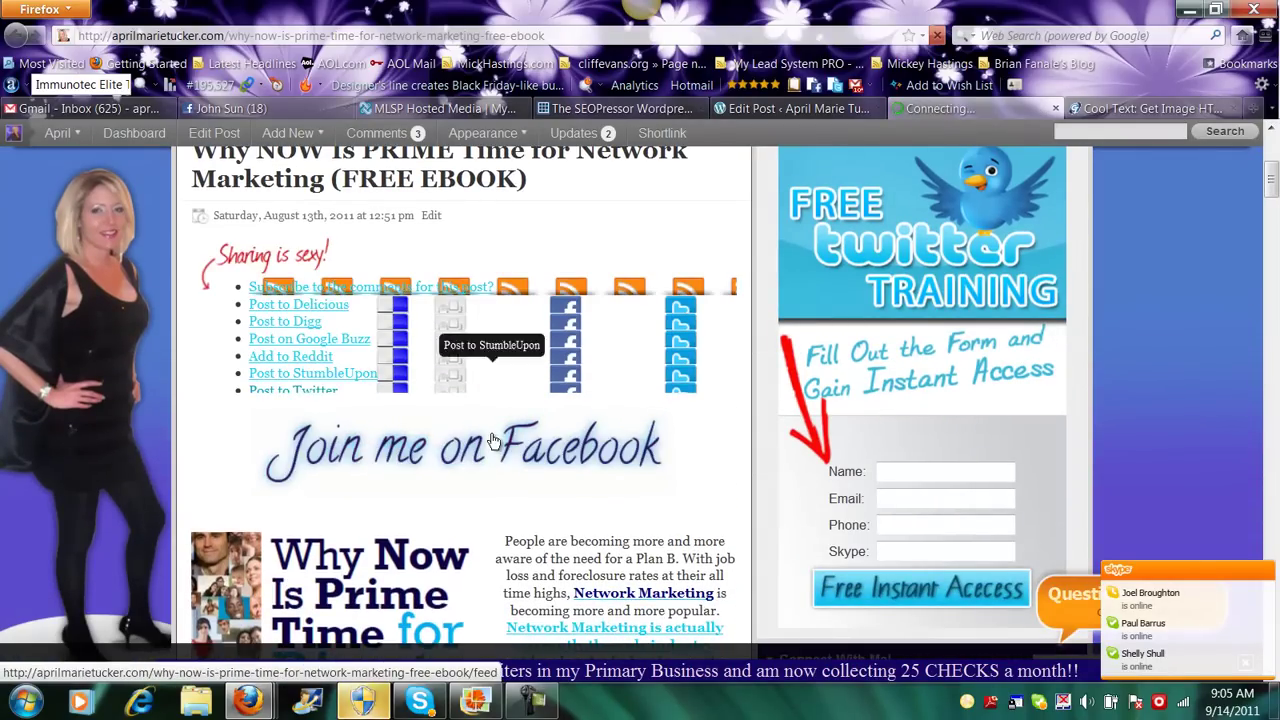
{"action": "left_click", "coordinate": [565, 321]}
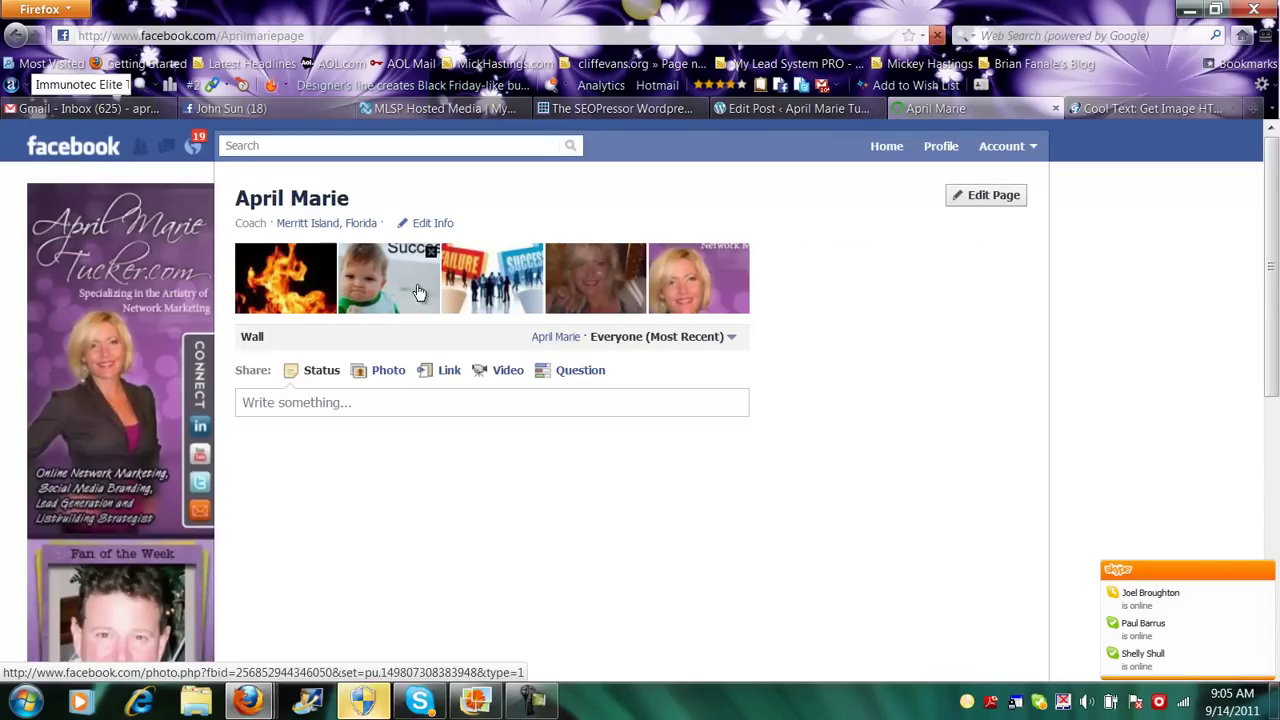
Step: Check the Facebook fan page, then return to the 'Why NOW Is PRIME Time' editor tab
{"action": "left_click_drag", "start_coordinate": [1273, 170], "coordinate": [1273, 128]}
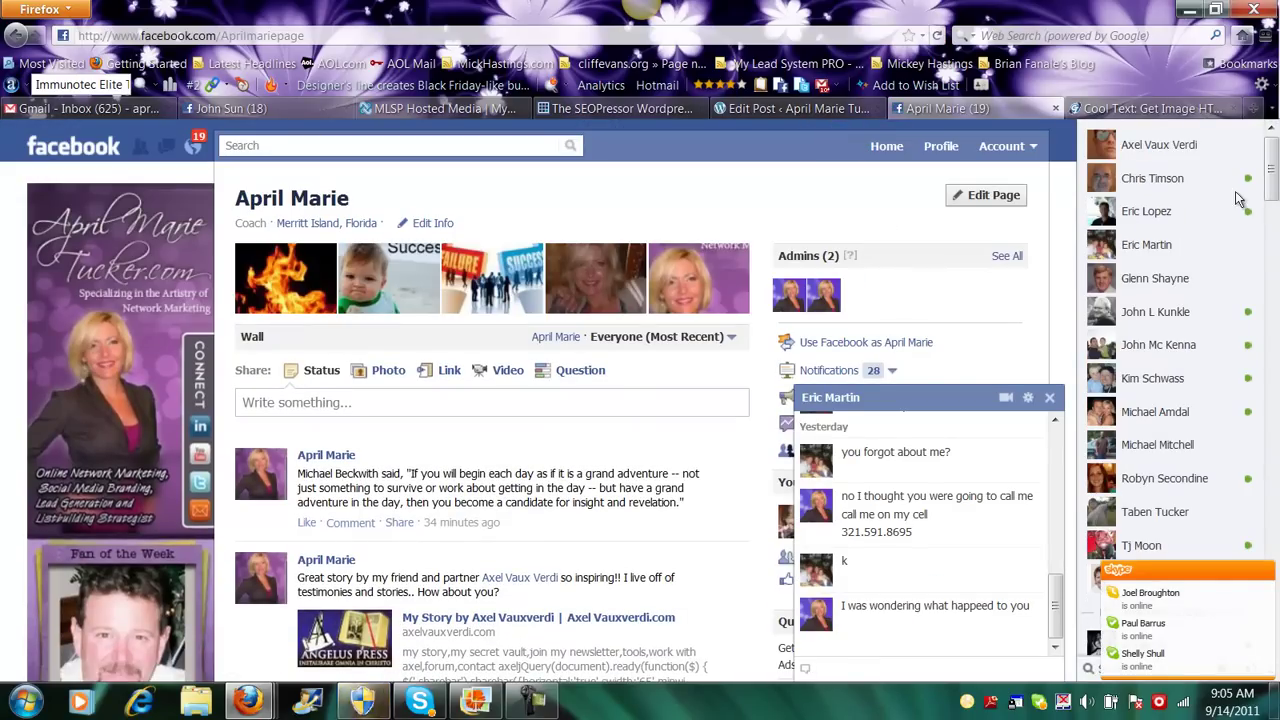
{"action": "mouse_move", "coordinate": [1273, 147]}
{"action": "left_mouse_down"}
{"action": "mouse_move", "coordinate": [1268, 232]}
{"action": "mouse_move", "coordinate": [1259, 168]}
{"action": "mouse_move", "coordinate": [1270, 150]}
{"action": "left_mouse_up"}
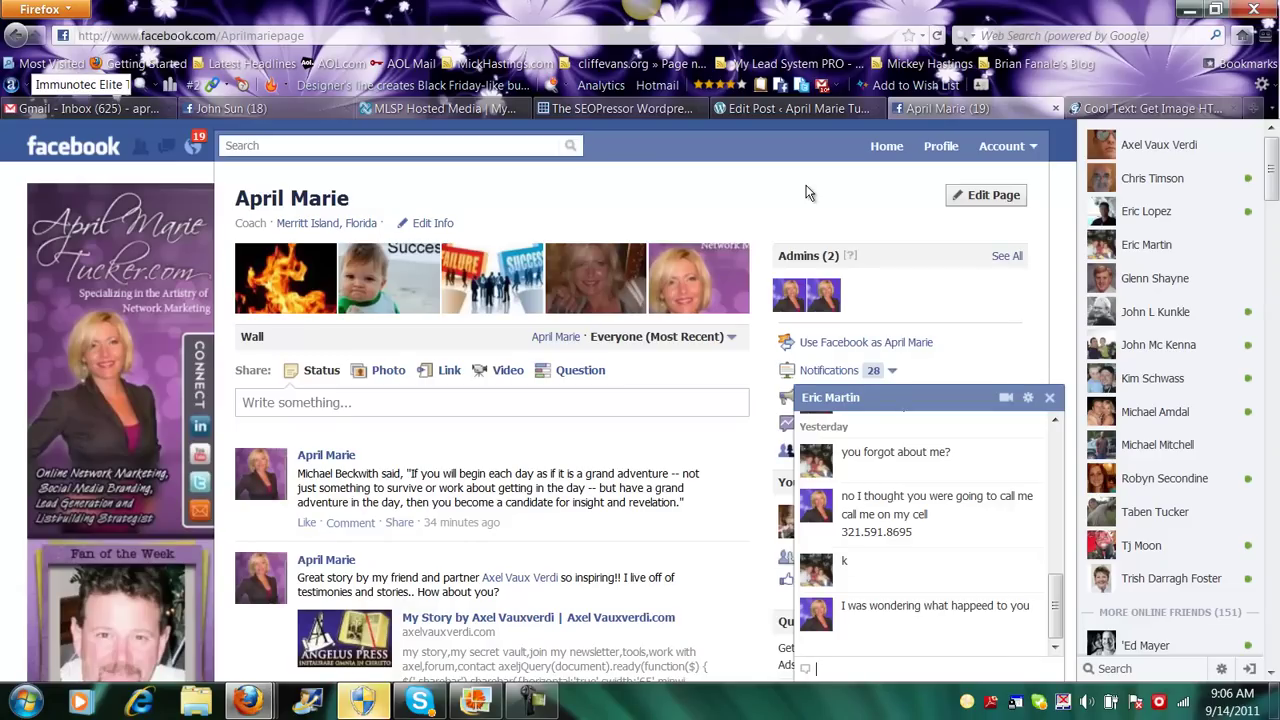
{"action": "left_click", "coordinate": [786, 108]}
{"action": "scroll", "coordinate": [1276, 190], "scroll_direction": "up", "scroll_amount": 3}
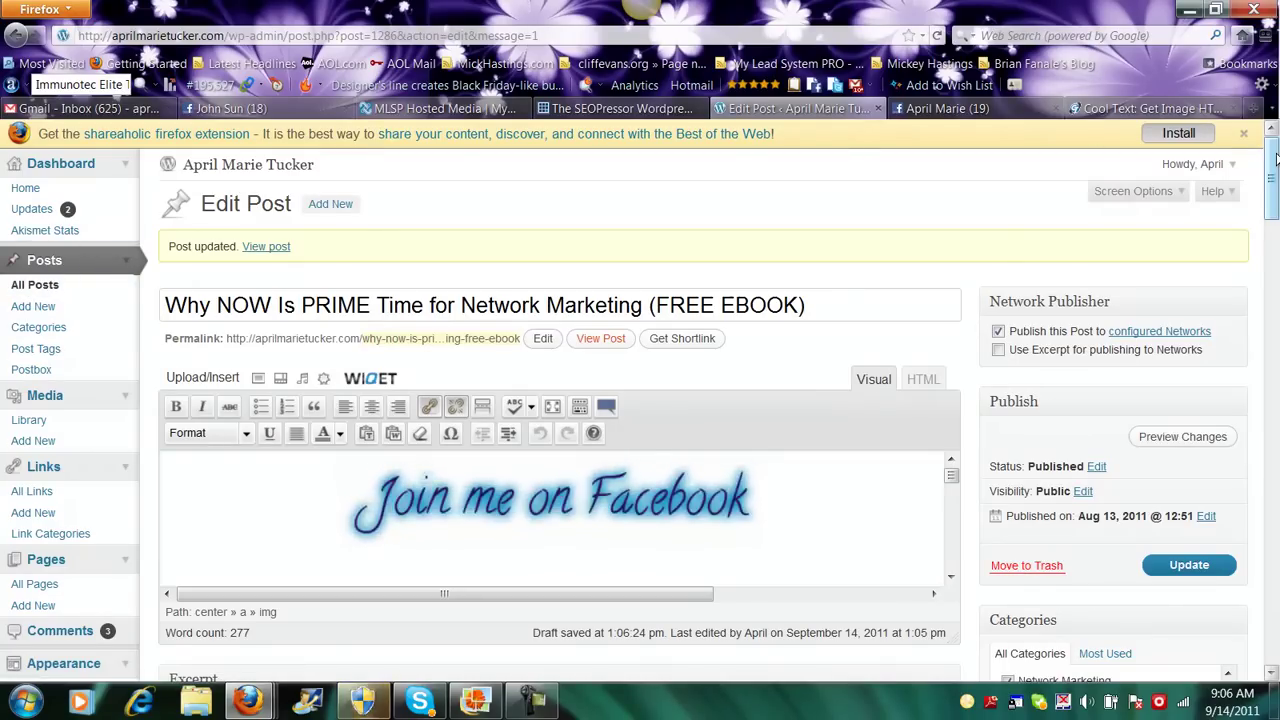
Step: Choose Posts > Add New from the WordPress admin sidebar
{"action": "scroll", "coordinate": [1275, 158], "scroll_direction": "down", "scroll_amount": 1}
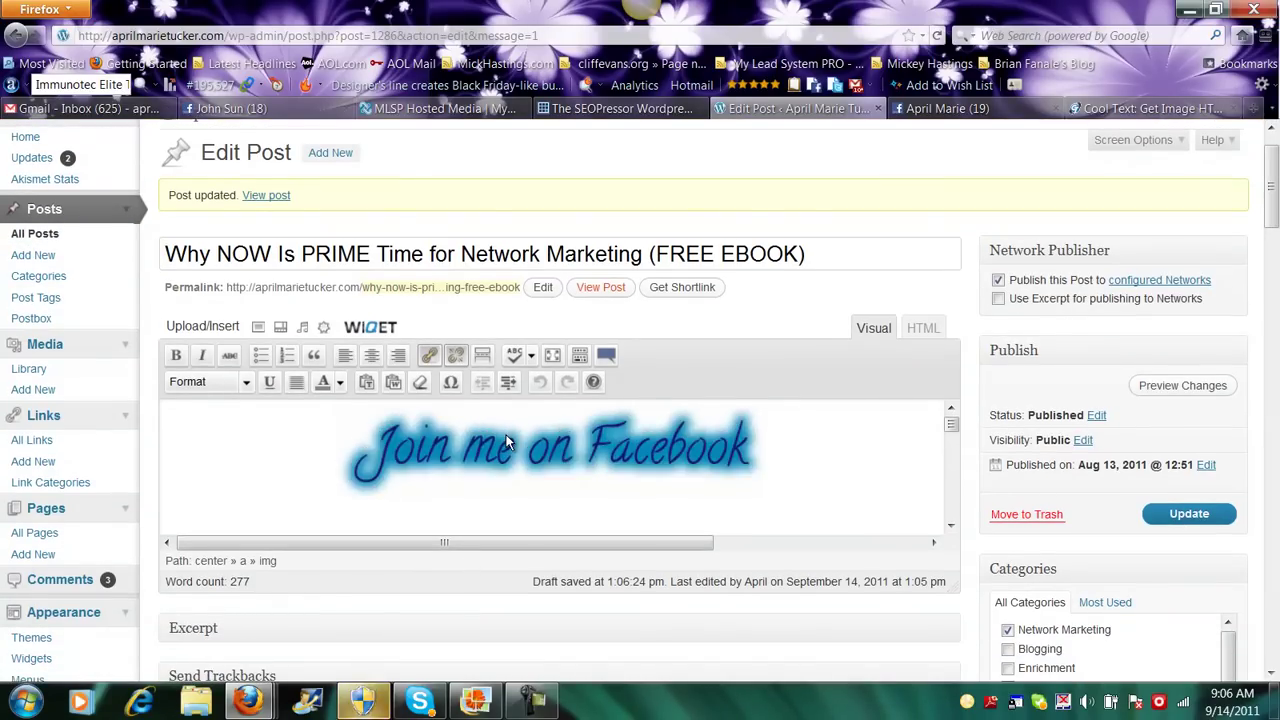
{"action": "left_click", "coordinate": [24, 257]}
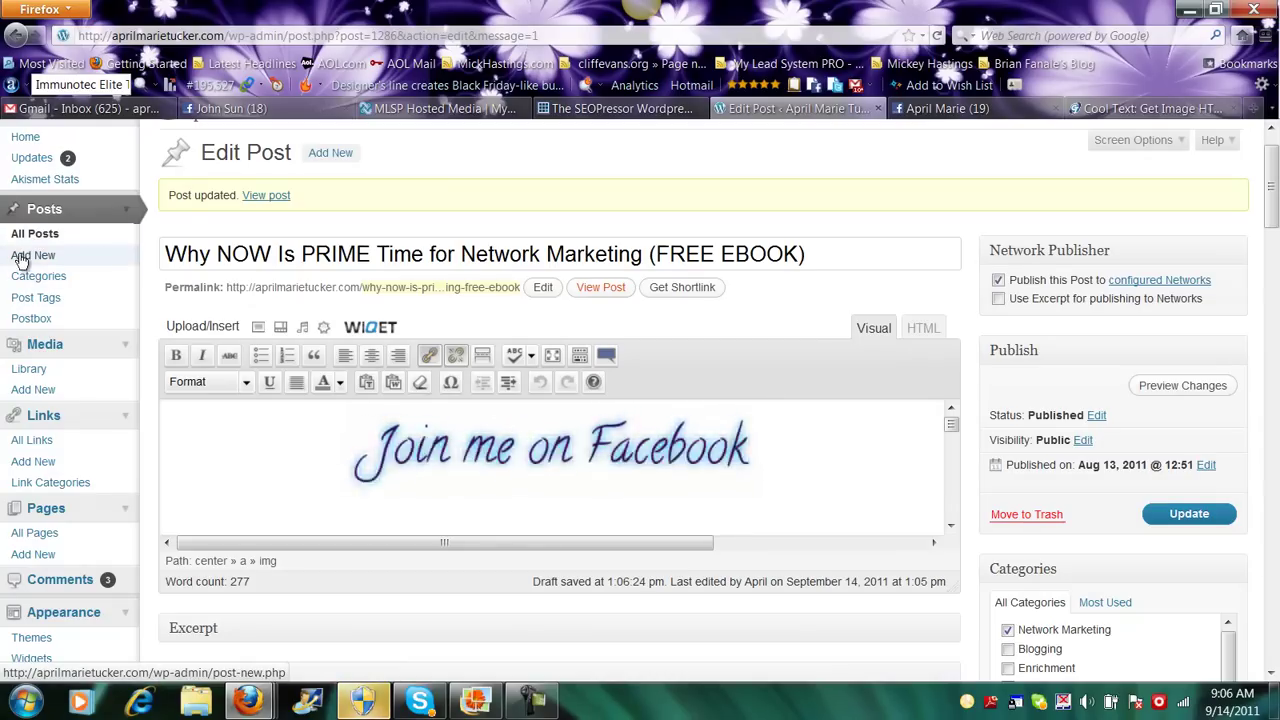